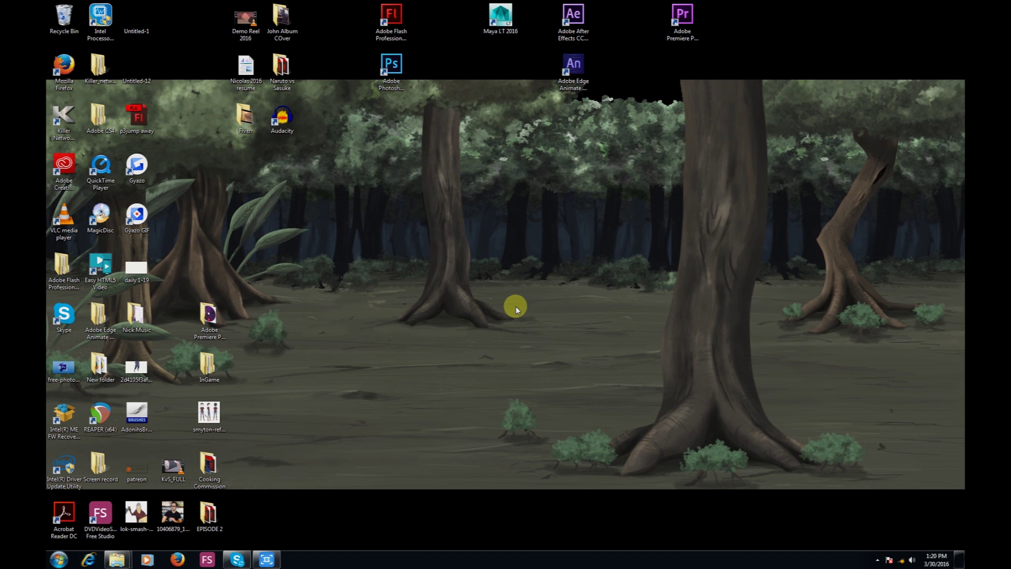
- Launch Adobe Photoshop CC 2014 and start the Load Files into Stack script
{"action": "left_click", "coordinate": [392, 67]}
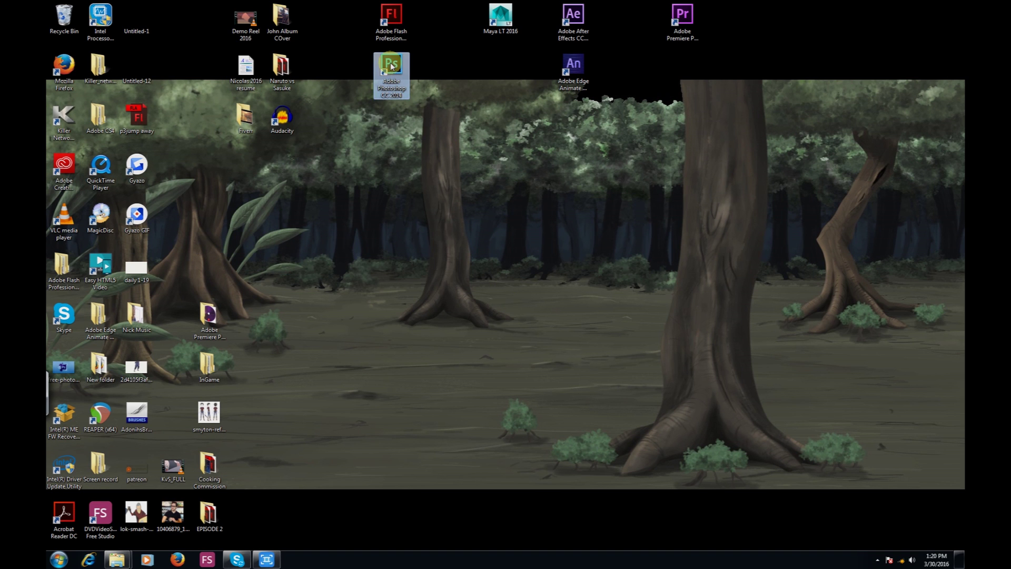
{"action": "double_click", "coordinate": [392, 68]}
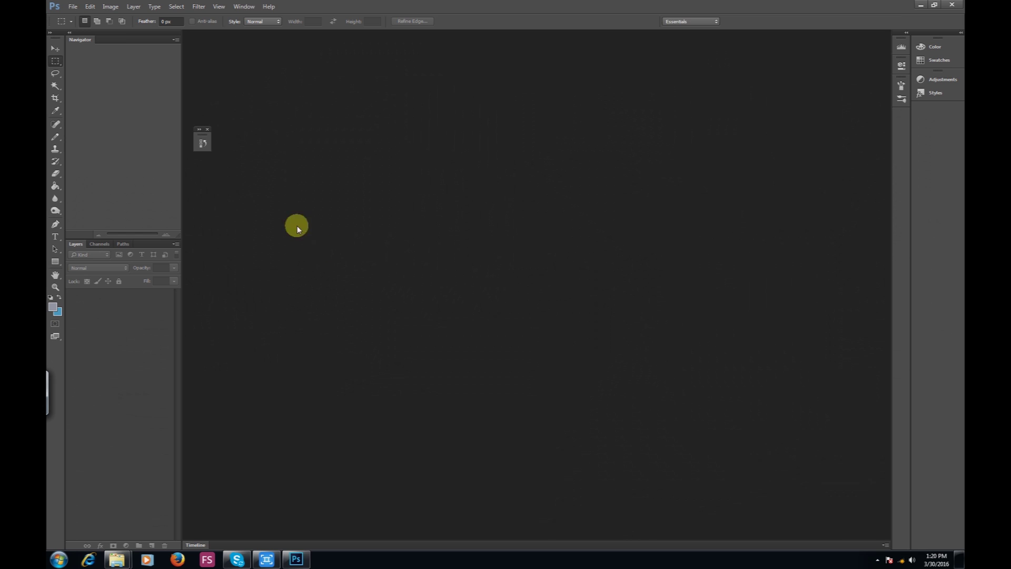
{"action": "left_click", "coordinate": [78, 9]}
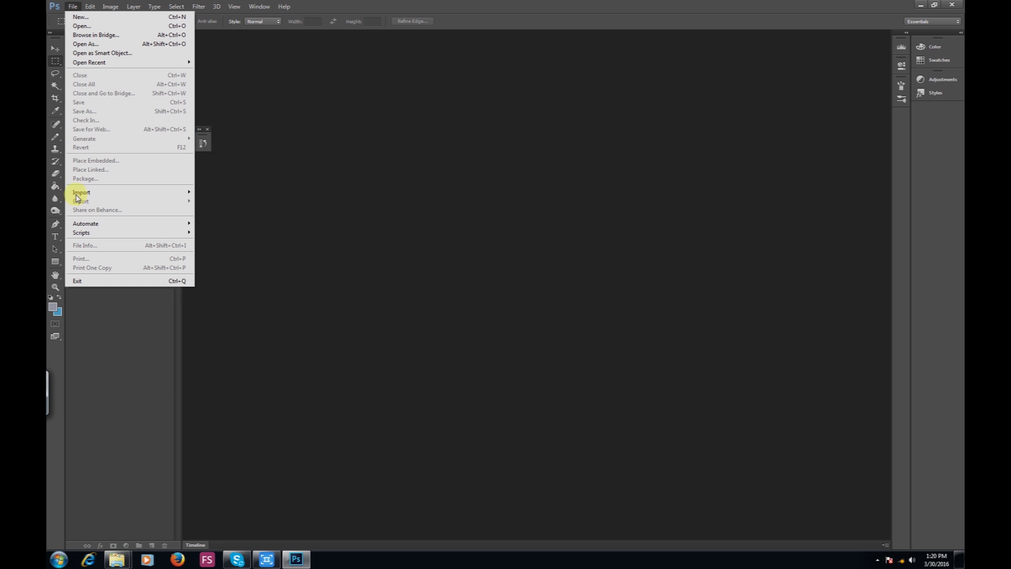
{"action": "mouse_move", "coordinate": [78, 236]}
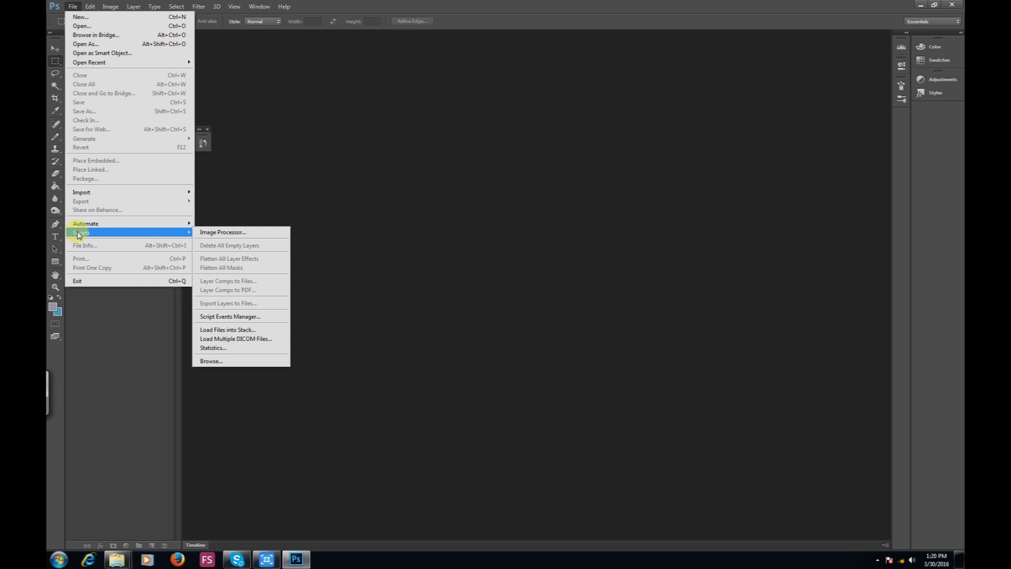
{"action": "left_click", "coordinate": [215, 331]}
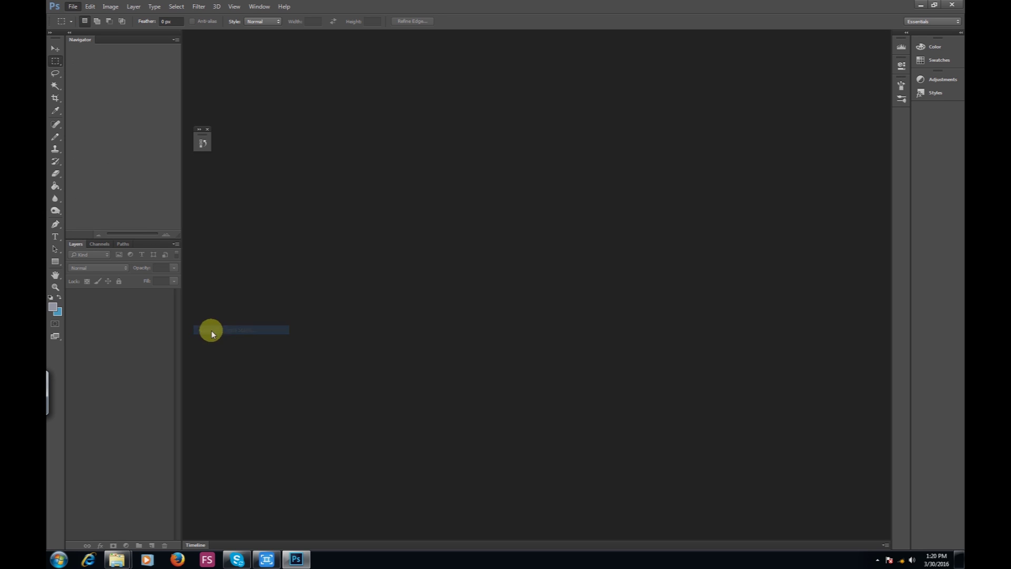
- Browse for source files in the lok smacks folder and display its contents as a list
{"action": "left_click_drag", "start_coordinate": [402, 187], "coordinate": [258, 213]}
{"action": "left_click", "coordinate": [390, 286]}
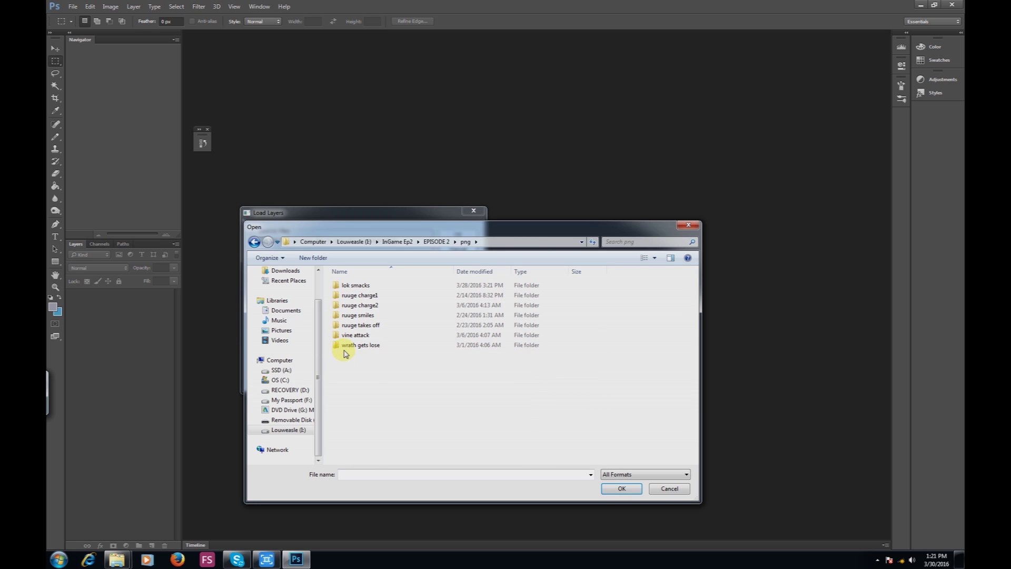
{"action": "double_click", "coordinate": [335, 282]}
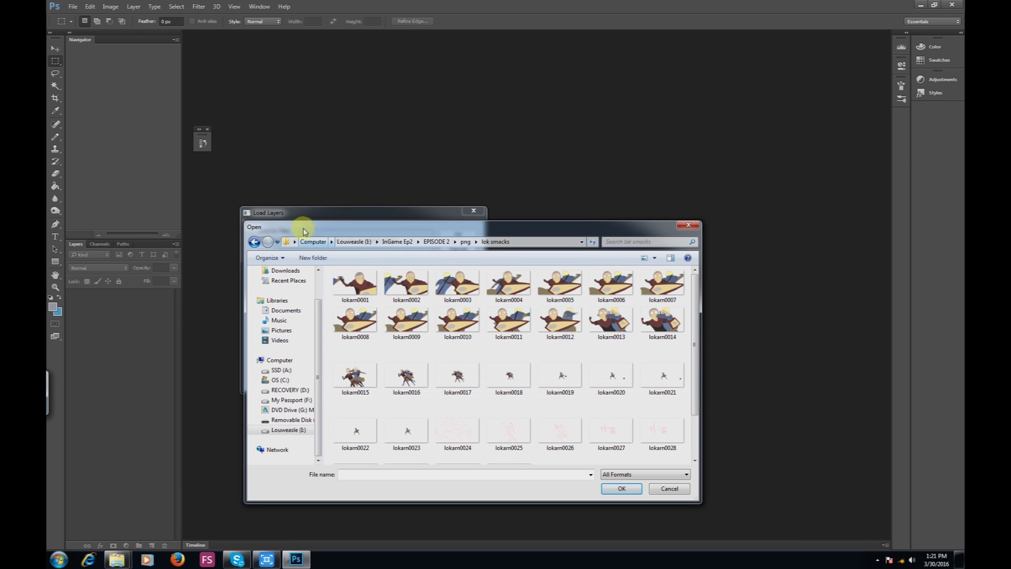
{"action": "left_click_drag", "start_coordinate": [311, 227], "coordinate": [295, 117]}
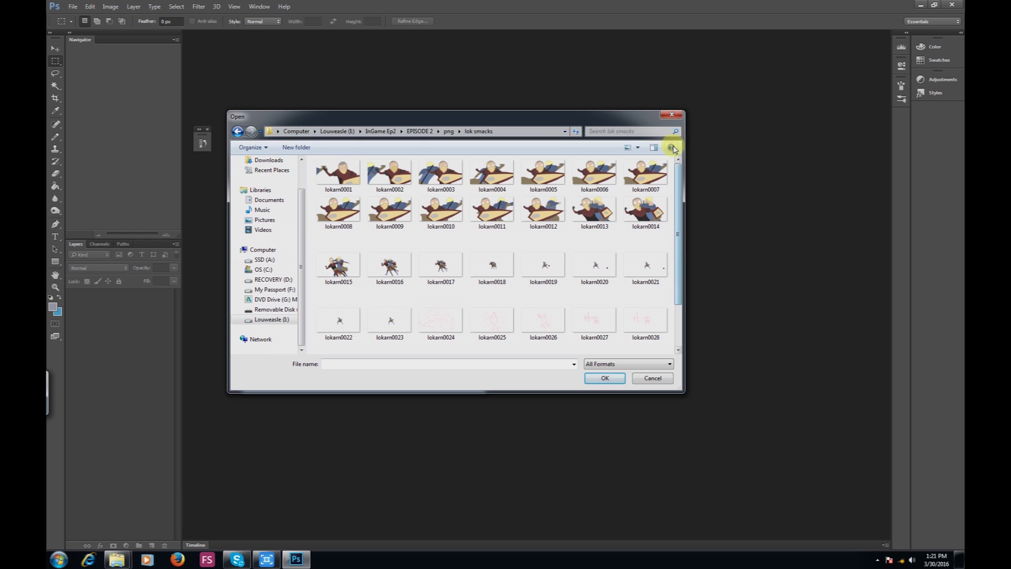
{"action": "left_click", "coordinate": [637, 148]}
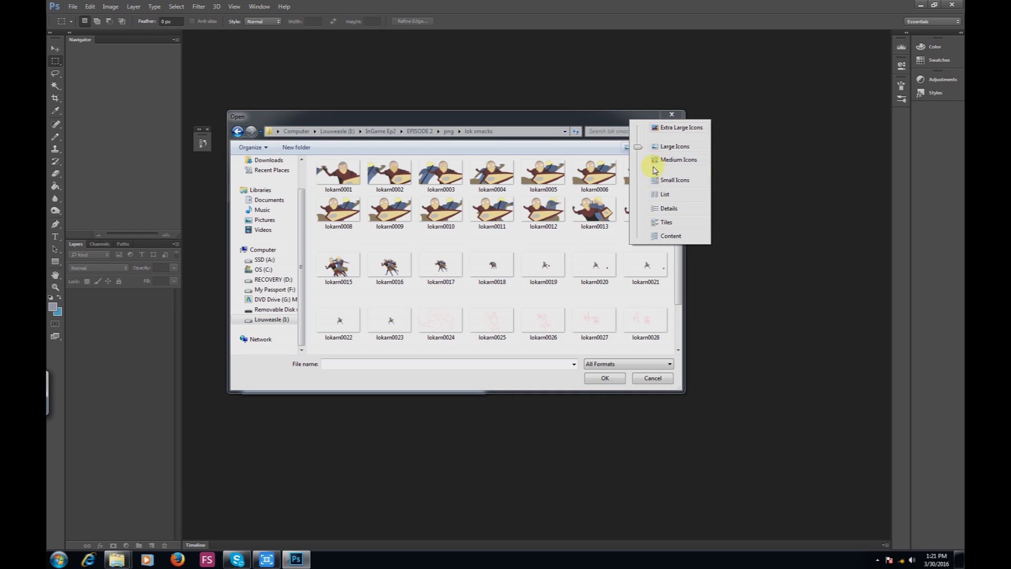
{"action": "left_click", "coordinate": [662, 194]}
- Load the images lokarn0001 to lokarn0032 as layers of one document
{"action": "left_click_drag", "start_coordinate": [468, 351], "coordinate": [287, 151]}
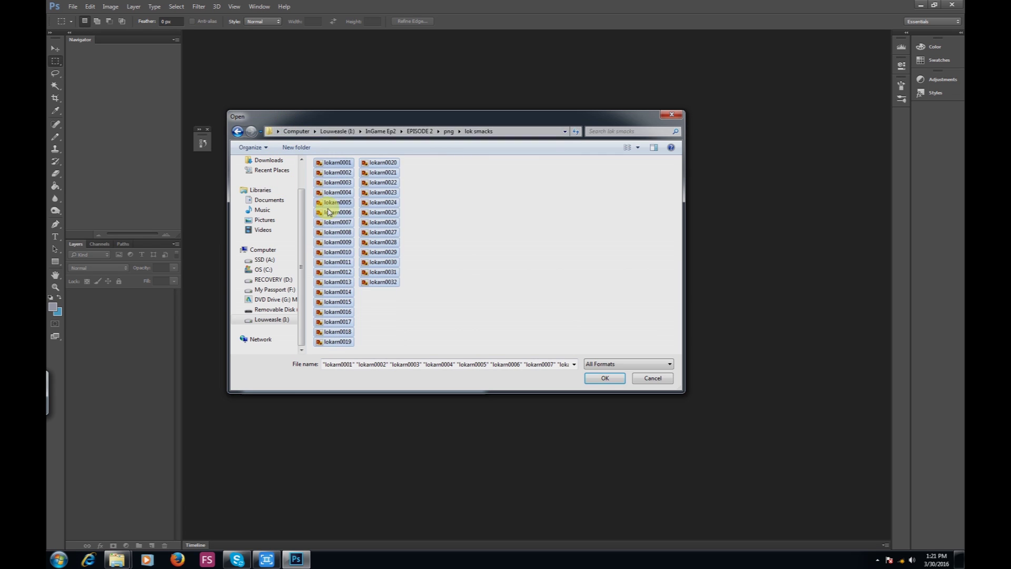
{"action": "left_click", "coordinate": [600, 378]}
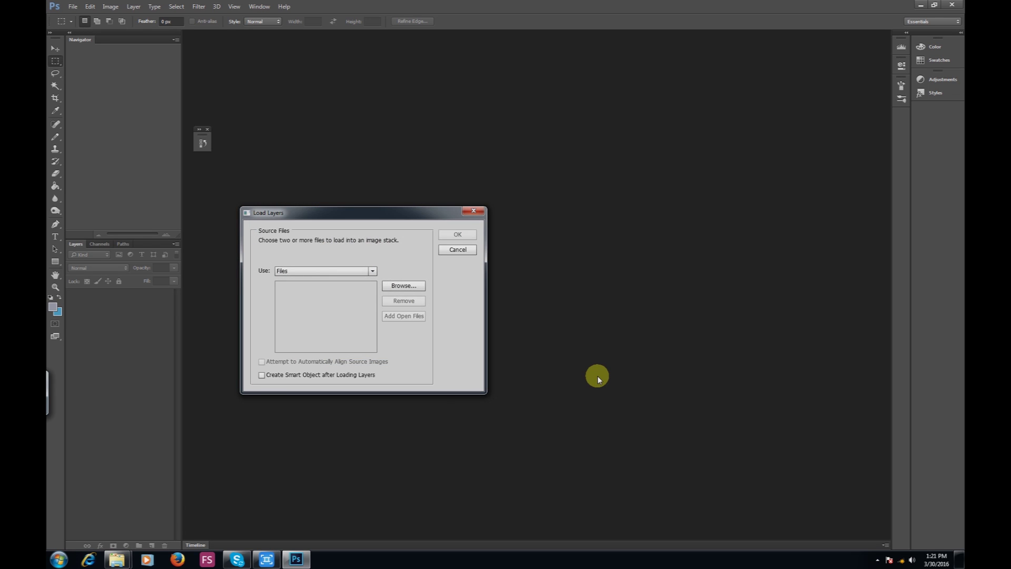
{"action": "left_click", "coordinate": [295, 284]}
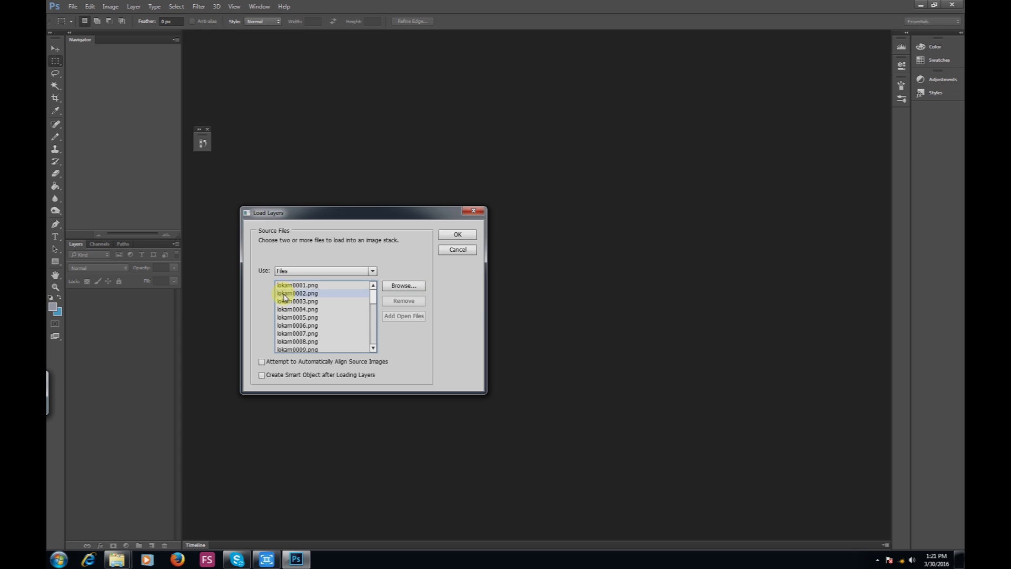
{"action": "left_click", "coordinate": [457, 235]}
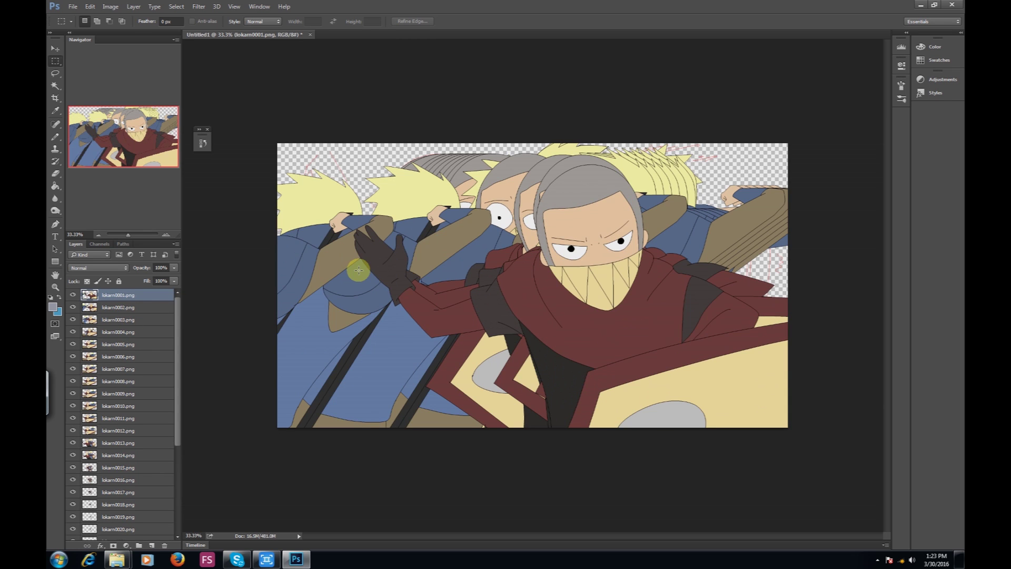
- Expand the Timeline and create a frame animation in it
{"action": "left_click", "coordinate": [196, 545]}
{"action": "double_click", "coordinate": [195, 488]}
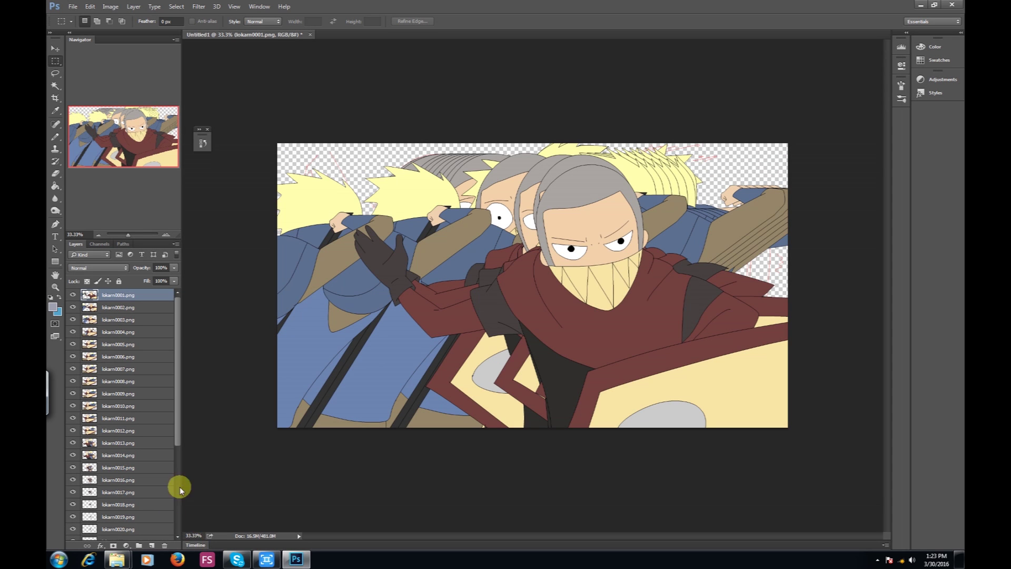
{"action": "left_click", "coordinate": [193, 544]}
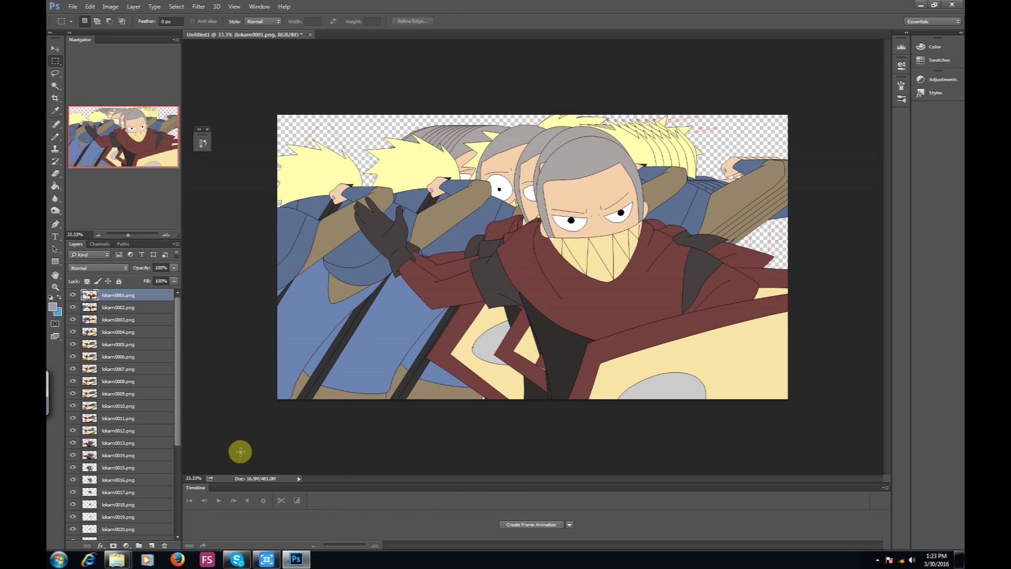
{"action": "left_click", "coordinate": [258, 6]}
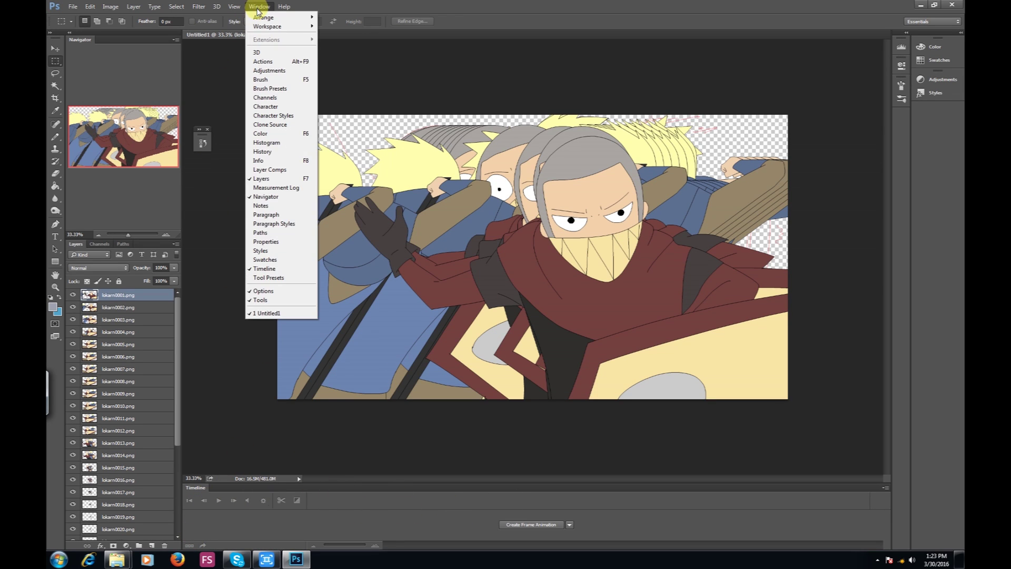
{"action": "left_click", "coordinate": [256, 270]}
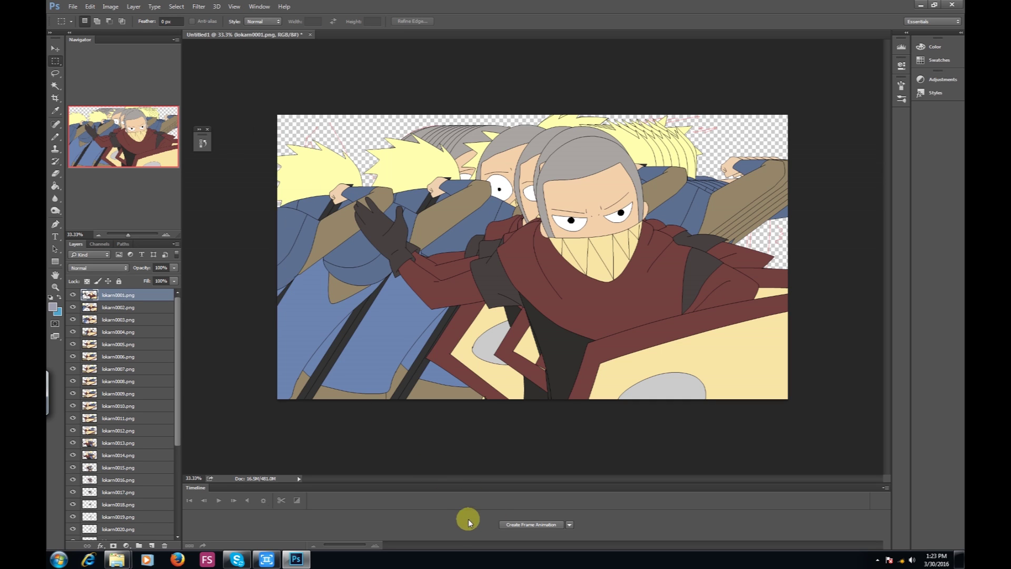
{"action": "left_click", "coordinate": [570, 526]}
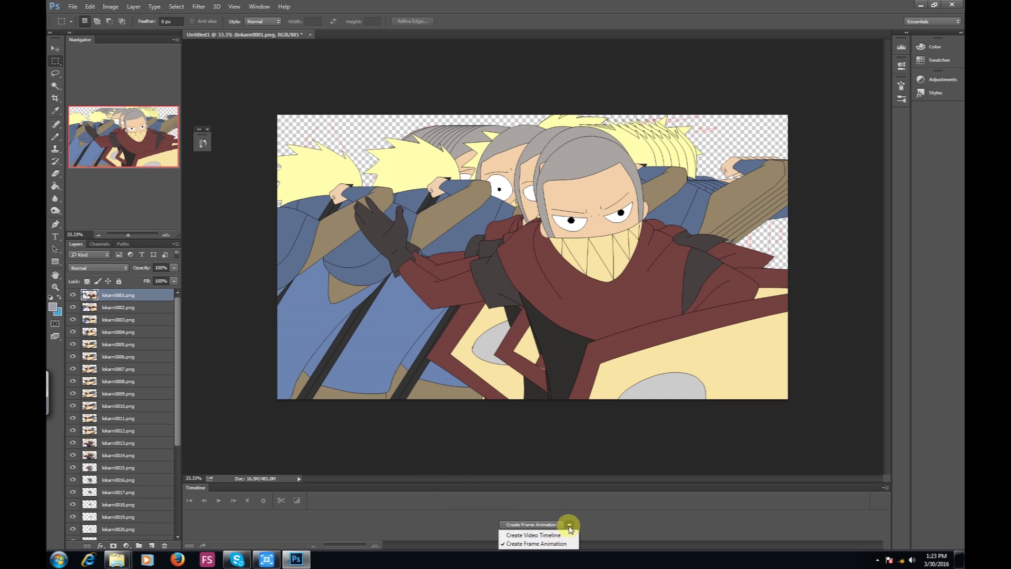
{"action": "left_click", "coordinate": [520, 546]}
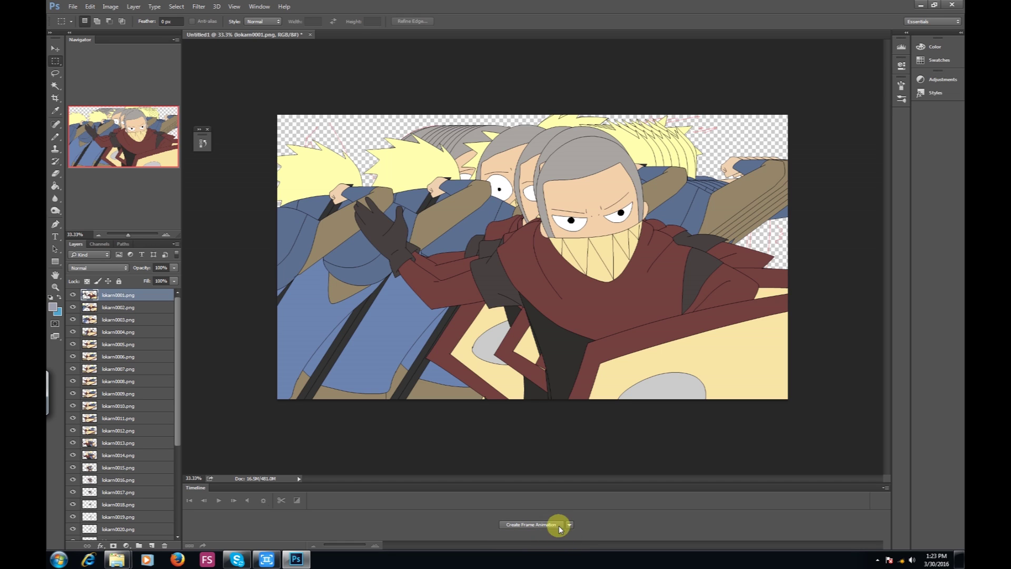
{"action": "left_click", "coordinate": [535, 525]}
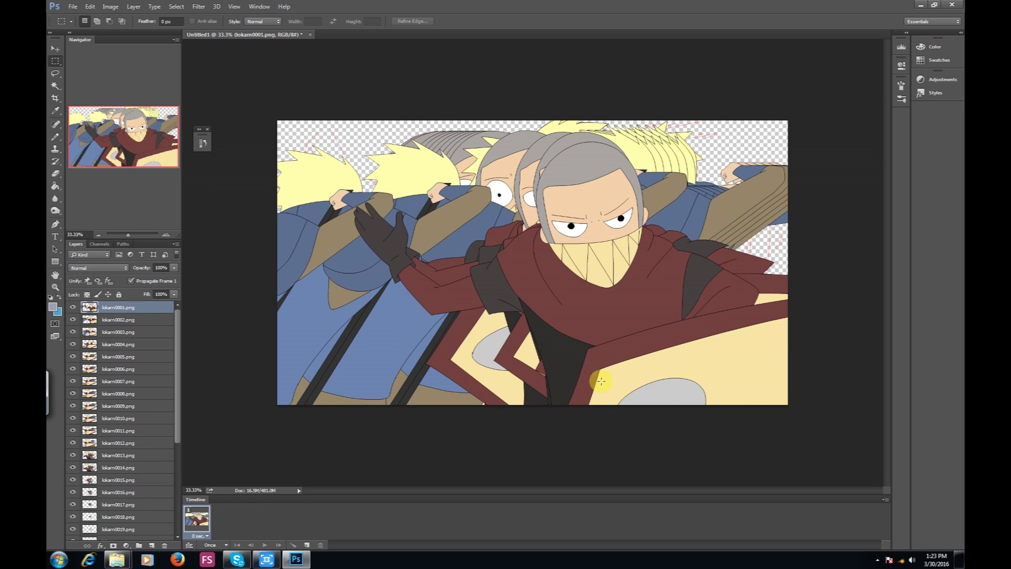
- Make animation frames from the layers and play them from frame 1
{"action": "left_click", "coordinate": [885, 500]}
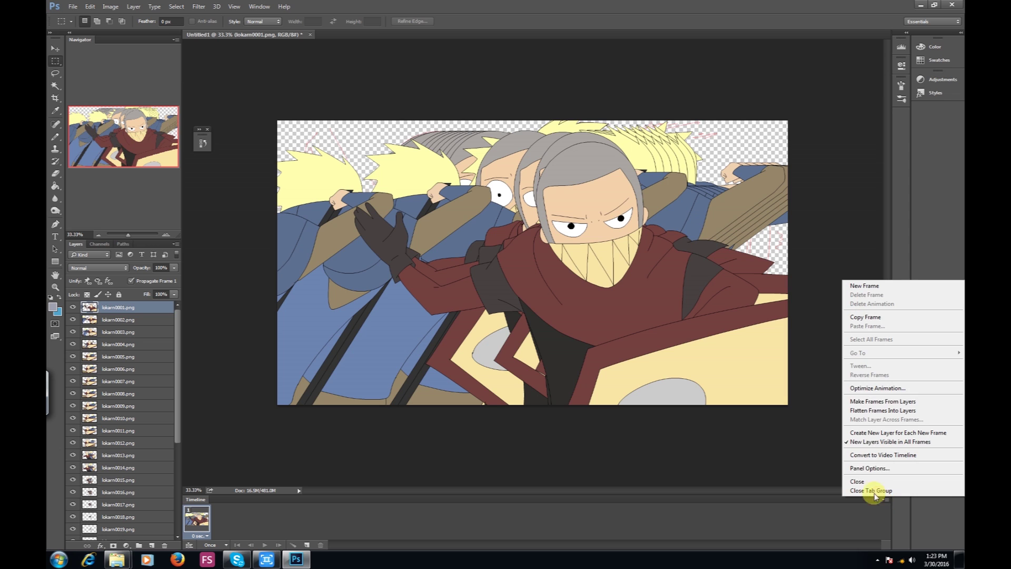
{"action": "left_click", "coordinate": [854, 401]}
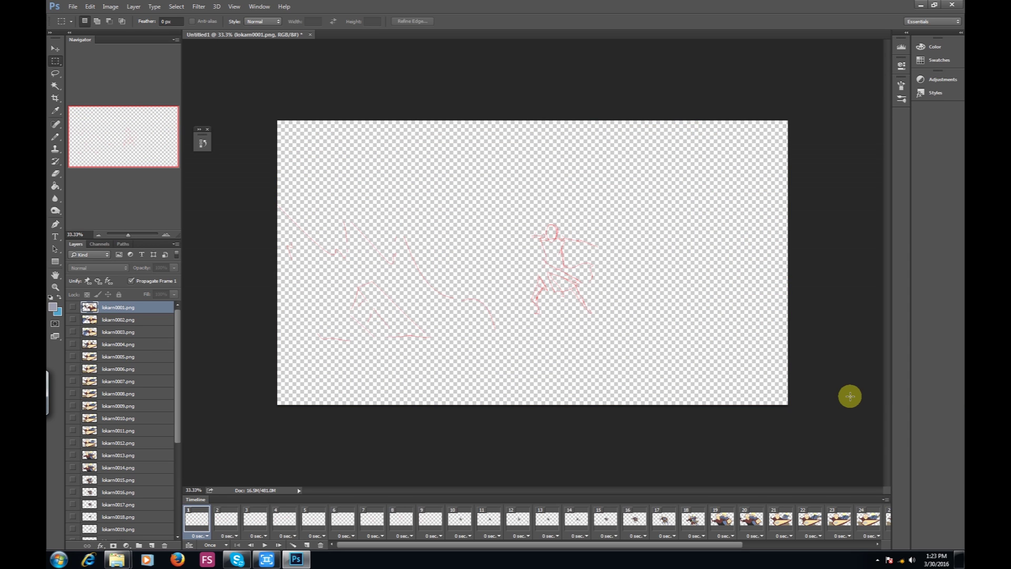
{"action": "left_click", "coordinate": [225, 519]}
{"action": "left_click", "coordinate": [199, 518]}
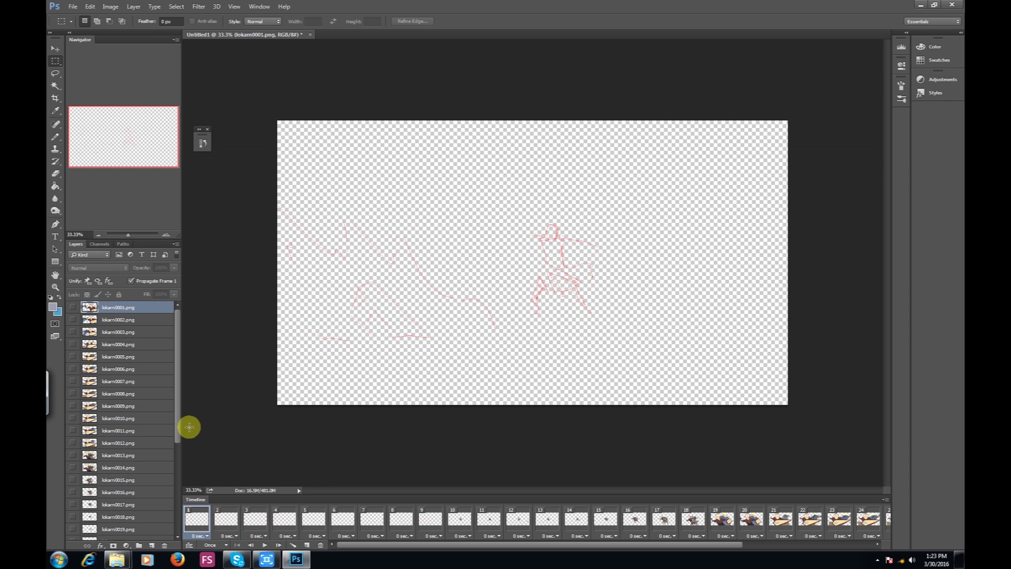
{"action": "left_click", "coordinate": [263, 546]}
{"action": "left_click", "coordinate": [226, 527]}
{"action": "left_click", "coordinate": [196, 523]}
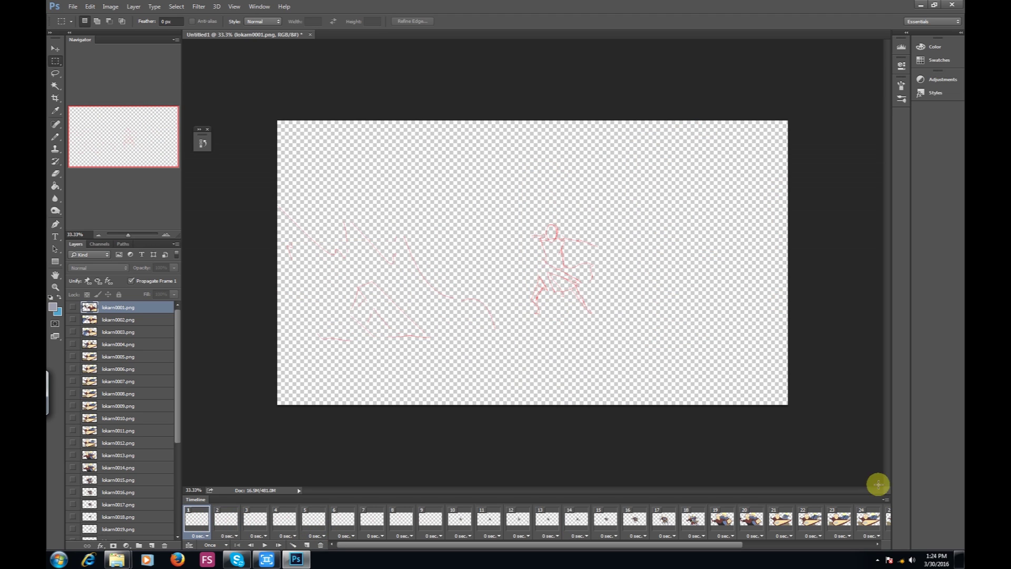
- Reverse the order of the animation frames and play the sequence from frame 1
{"action": "left_click", "coordinate": [885, 498]}
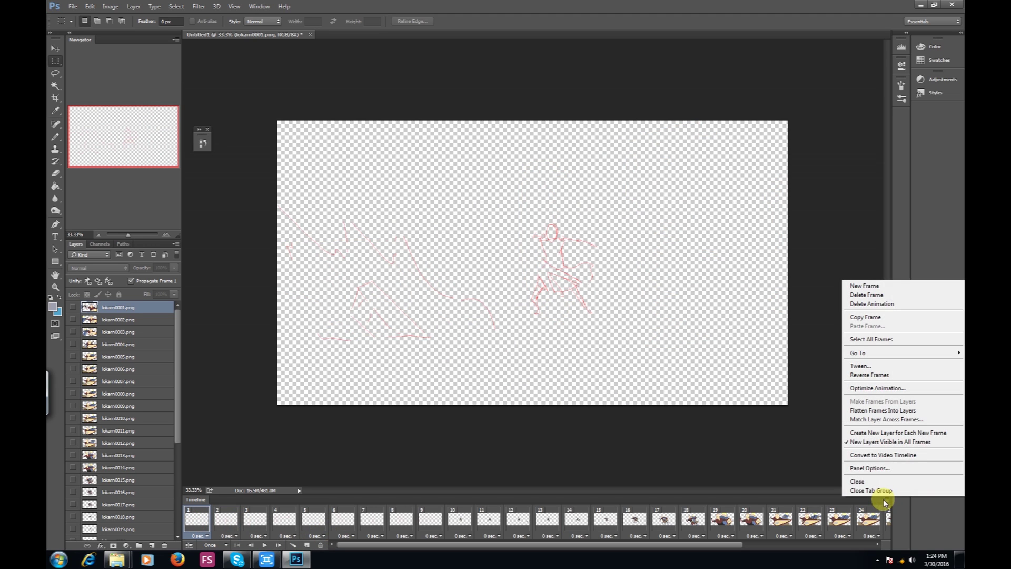
{"action": "left_click", "coordinate": [858, 374]}
{"action": "left_click", "coordinate": [349, 545]}
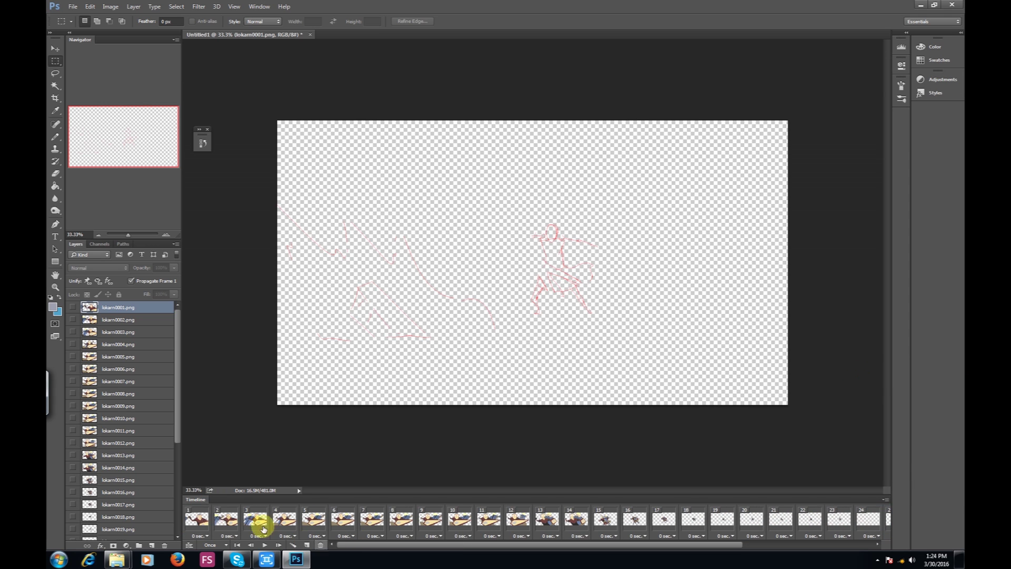
{"action": "left_click", "coordinate": [198, 520]}
{"action": "left_click", "coordinate": [265, 545]}
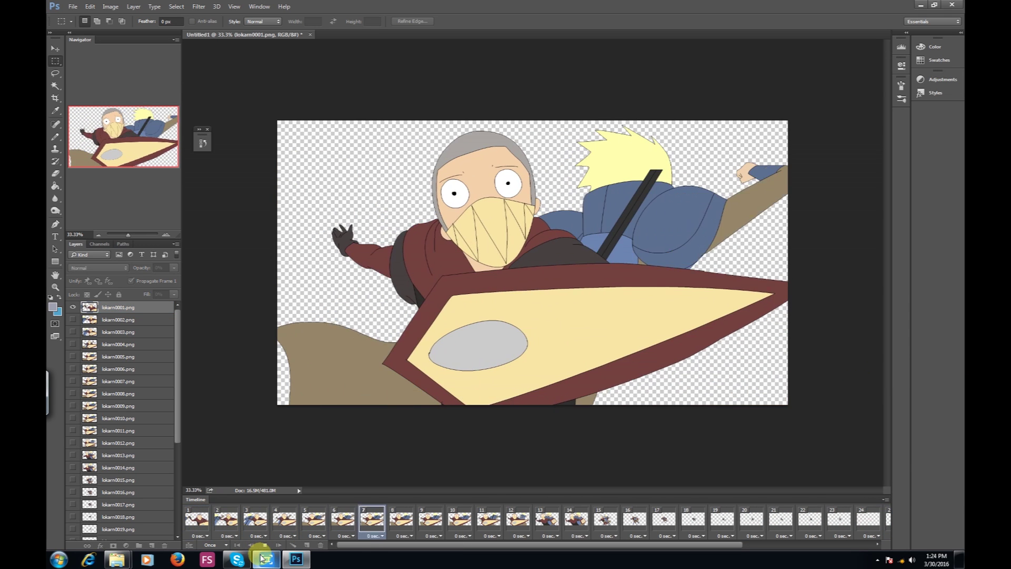
{"action": "left_click", "coordinate": [372, 522]}
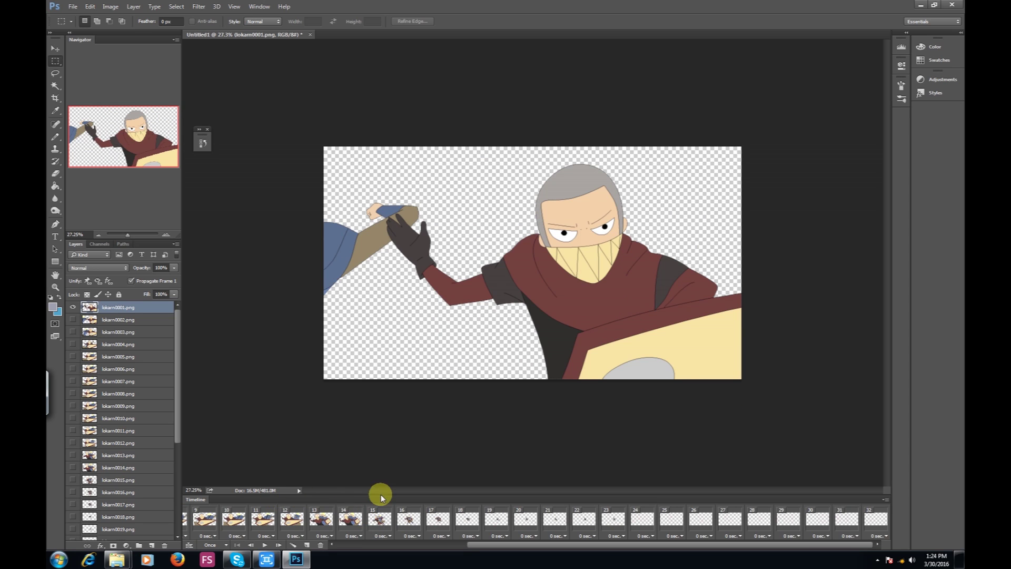
- Set the delay of all frames, 1 to 32, to 0.08 seconds and play the animation
{"action": "left_click_drag", "start_coordinate": [469, 545], "coordinate": [526, 542]}
{"action": "left_click", "coordinate": [196, 519]}
{"action": "left_click", "coordinate": [873, 520], "text": "shift"}
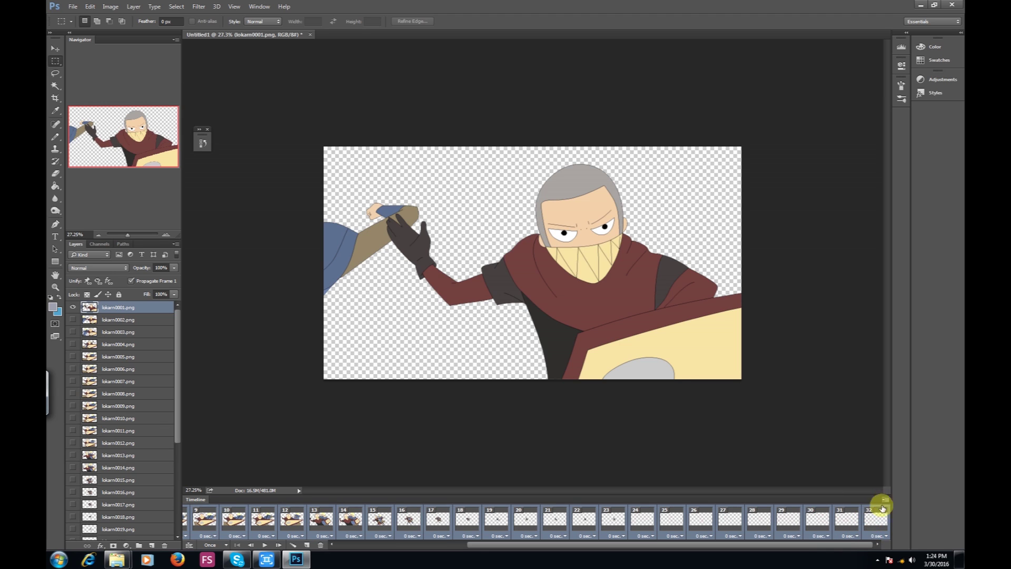
{"action": "left_click", "coordinate": [873, 537]}
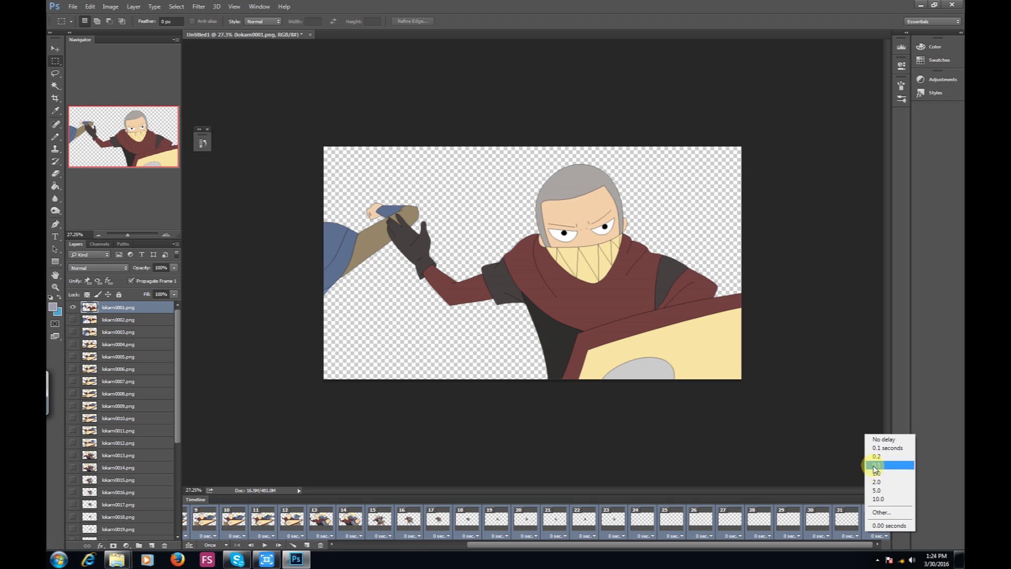
{"action": "left_click", "coordinate": [869, 513]}
{"action": "left_click", "coordinate": [502, 211]}
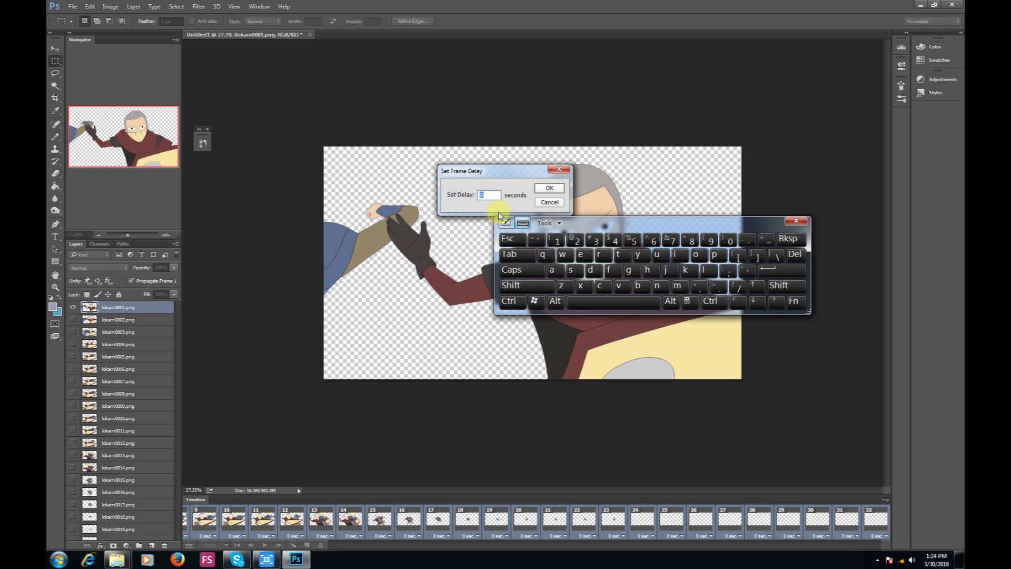
{"action": "left_click", "coordinate": [719, 288]}
{"action": "left_click", "coordinate": [728, 240]}
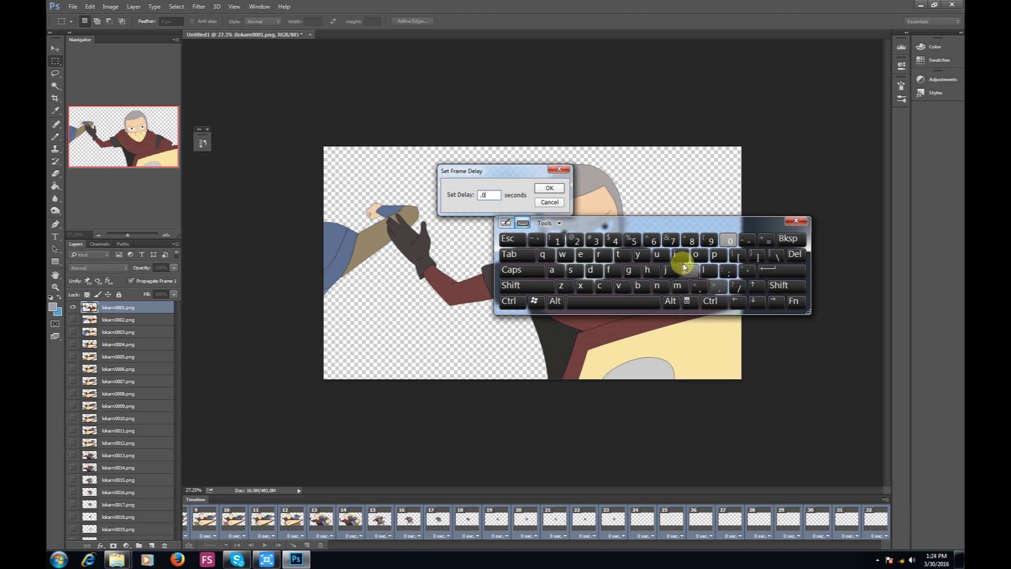
{"action": "left_click", "coordinate": [689, 240]}
{"action": "left_click", "coordinate": [548, 188]}
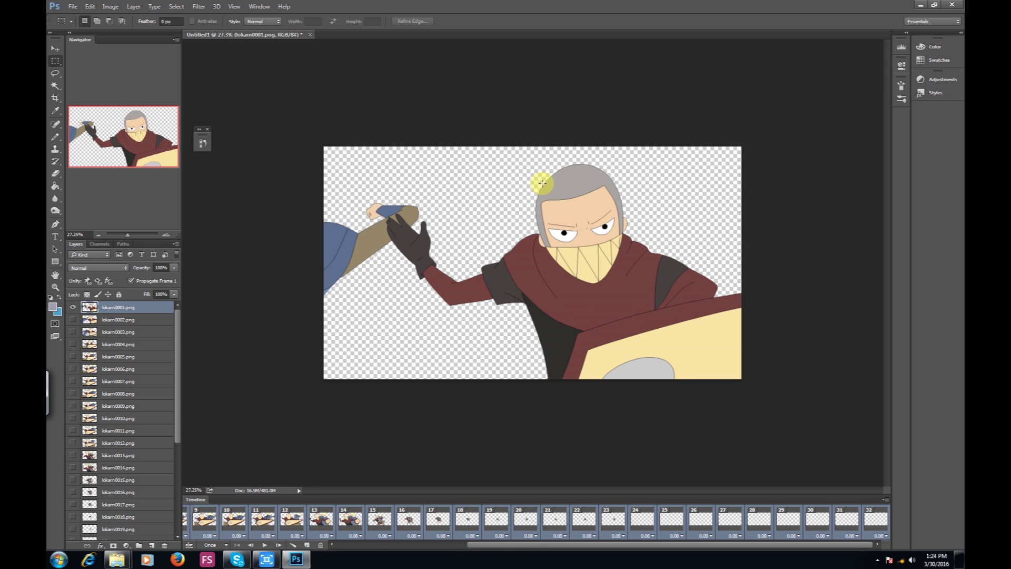
{"action": "left_click", "coordinate": [337, 545]}
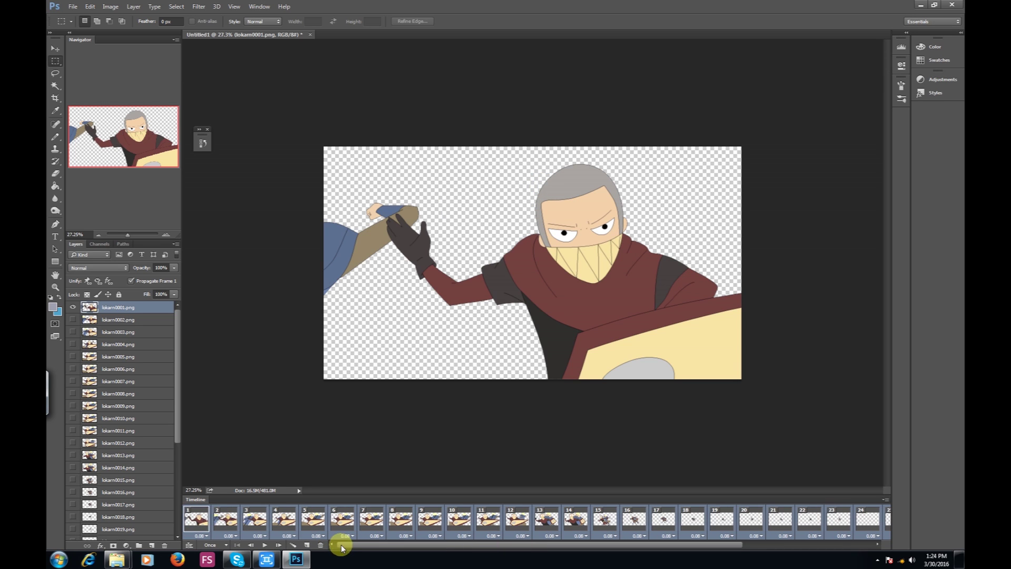
{"action": "left_click", "coordinate": [265, 545]}
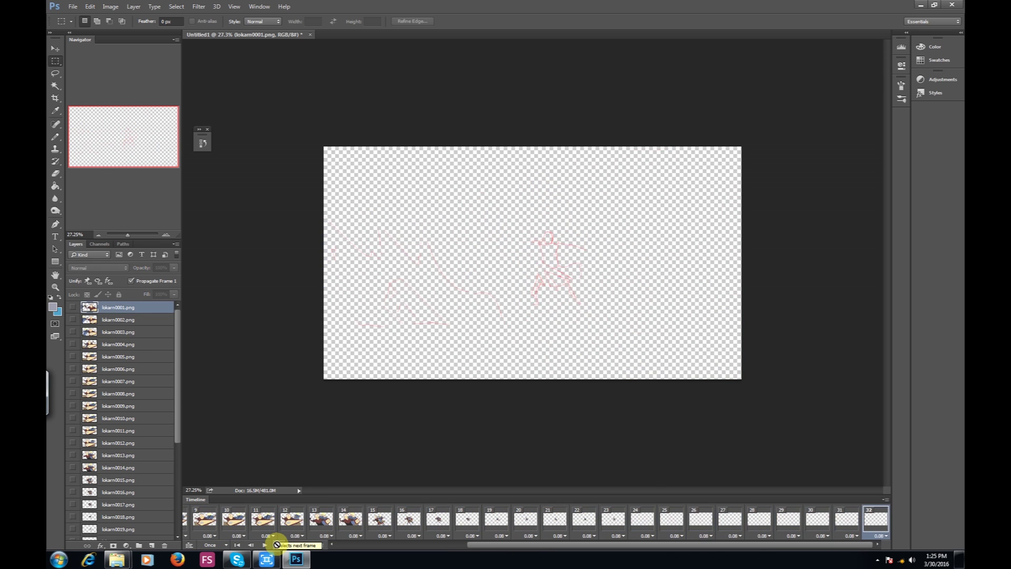
- Set the animation's looping option to Forever and play it
{"action": "left_click", "coordinate": [210, 546]}
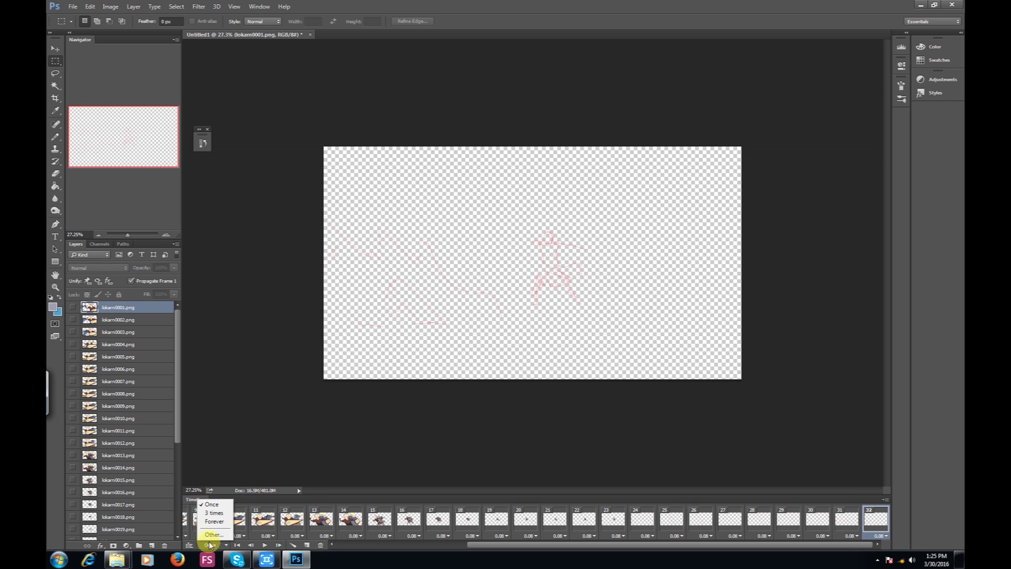
{"action": "left_click", "coordinate": [209, 521]}
{"action": "key", "text": "space"}
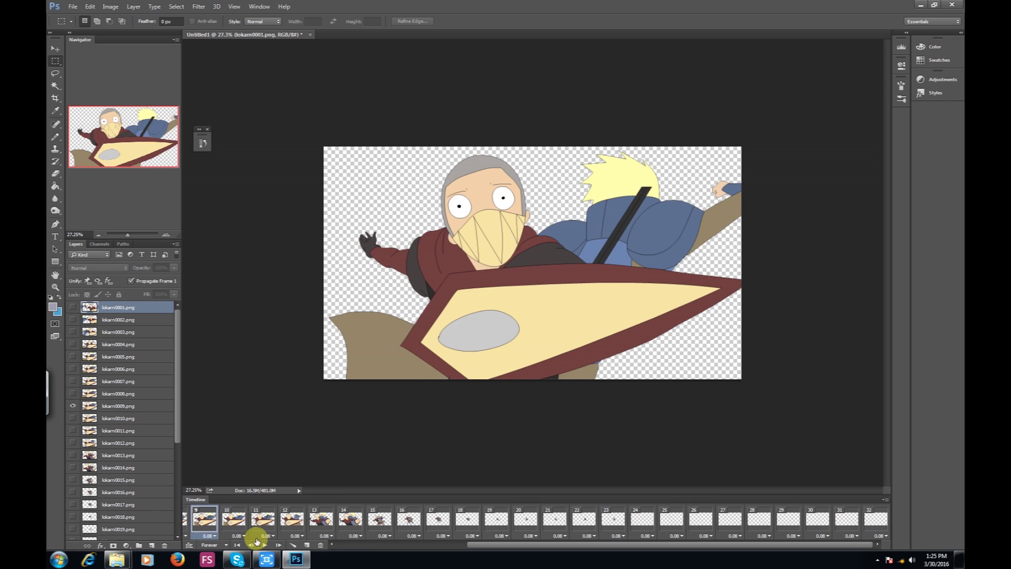
- Add a new layer named background beneath all image layers and choose white (ffffff) as the foreground color
{"action": "left_click", "coordinate": [152, 546]}
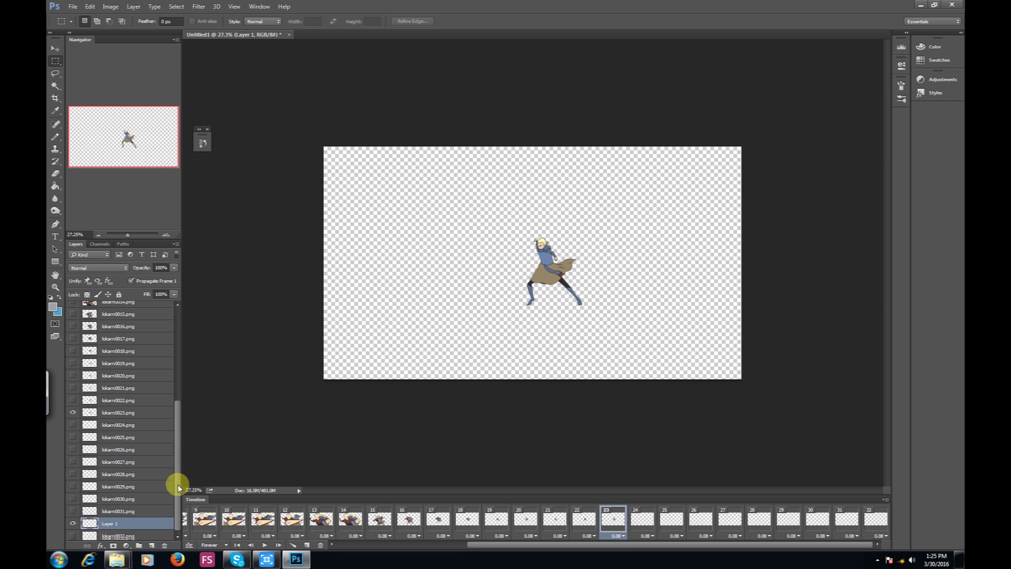
{"action": "left_click_drag", "start_coordinate": [109, 521], "coordinate": [110, 535]}
{"action": "left_click", "coordinate": [52, 306]}
{"action": "left_click", "coordinate": [447, 388]}
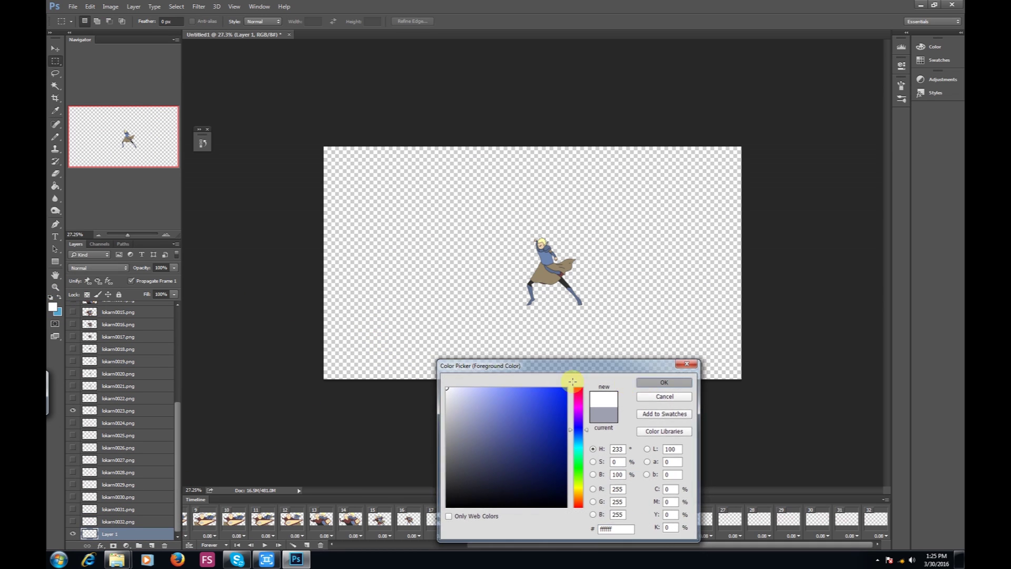
{"action": "key", "text": "Return"}
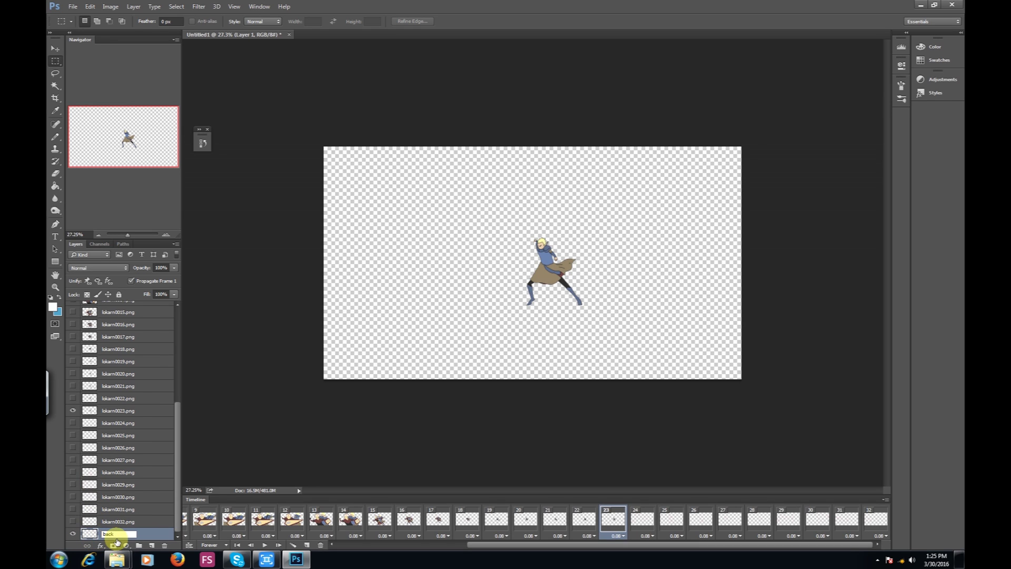
{"action": "key", "text": "Return"}
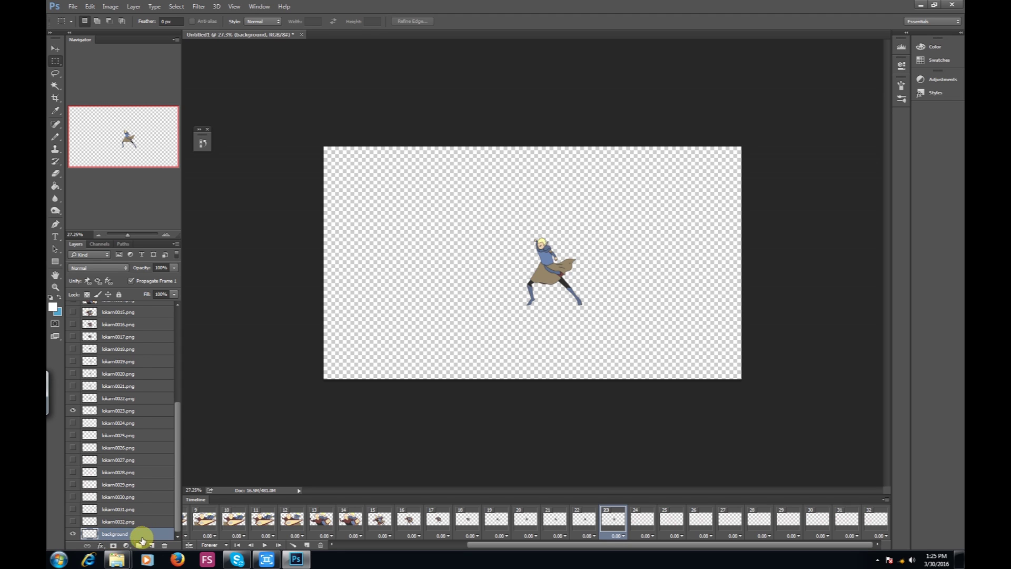
- Fill the background layer with white using the Paint Bucket and check the frames
{"action": "left_click", "coordinate": [54, 187]}
{"action": "left_click", "coordinate": [394, 227]}
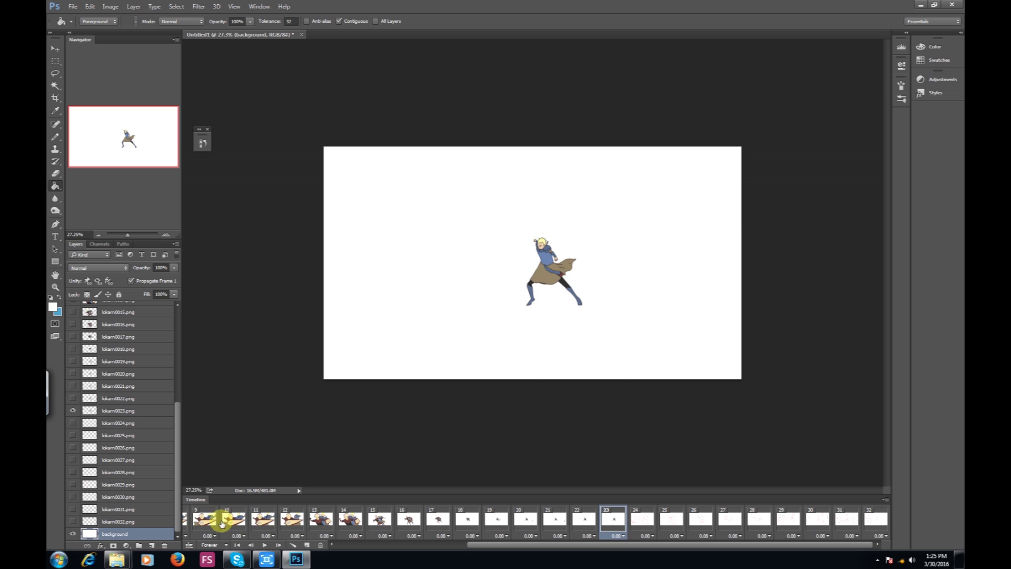
{"action": "left_click_drag", "start_coordinate": [505, 545], "coordinate": [582, 518]}
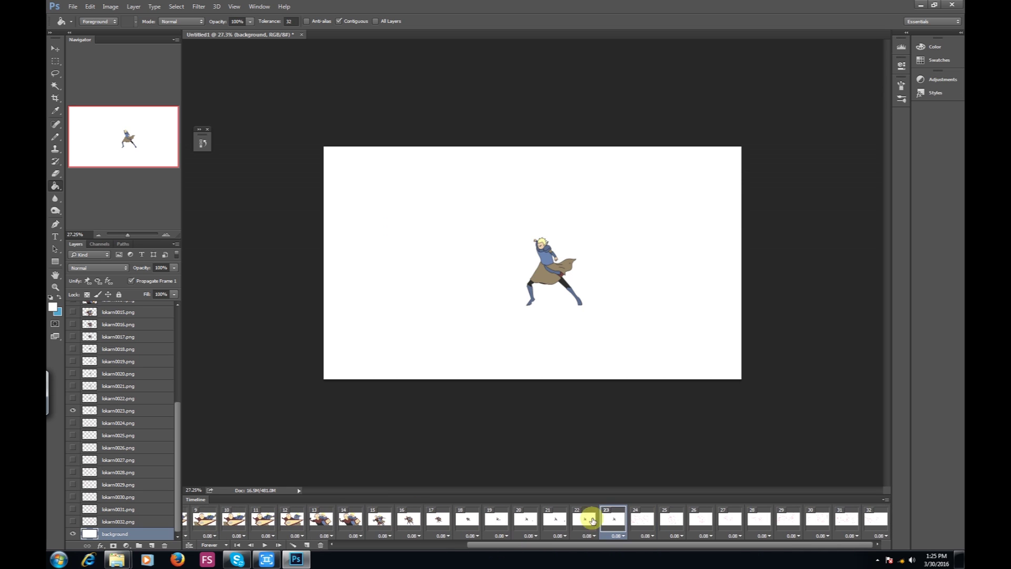
- Show the sketch layers lokarn0032.png on frame 23, lokarn0031.png on frame 22 and lokarn0030.png on frame 21
{"action": "left_click", "coordinate": [55, 48]}
{"action": "left_click", "coordinate": [108, 521]}
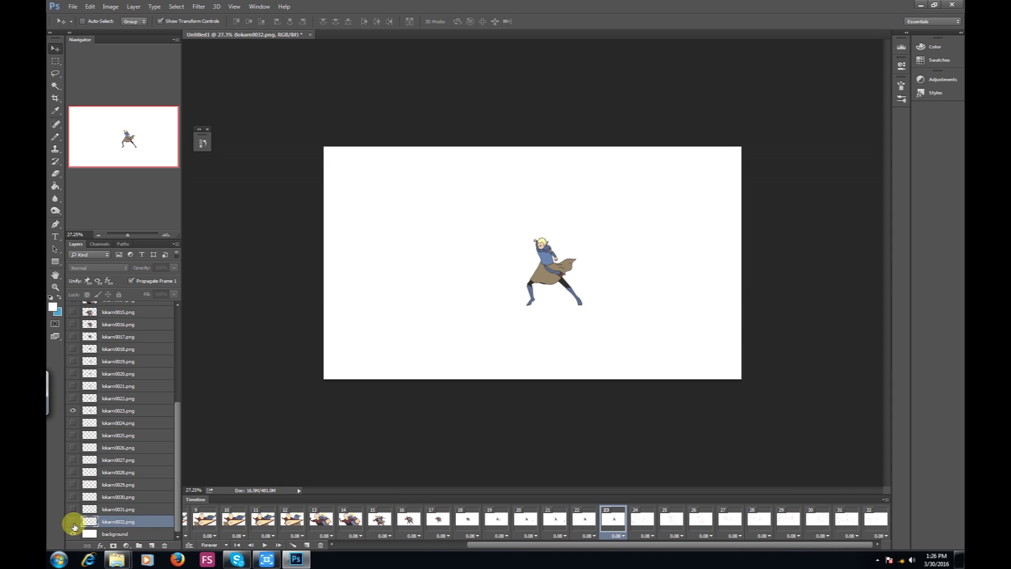
{"action": "left_click", "coordinate": [73, 523]}
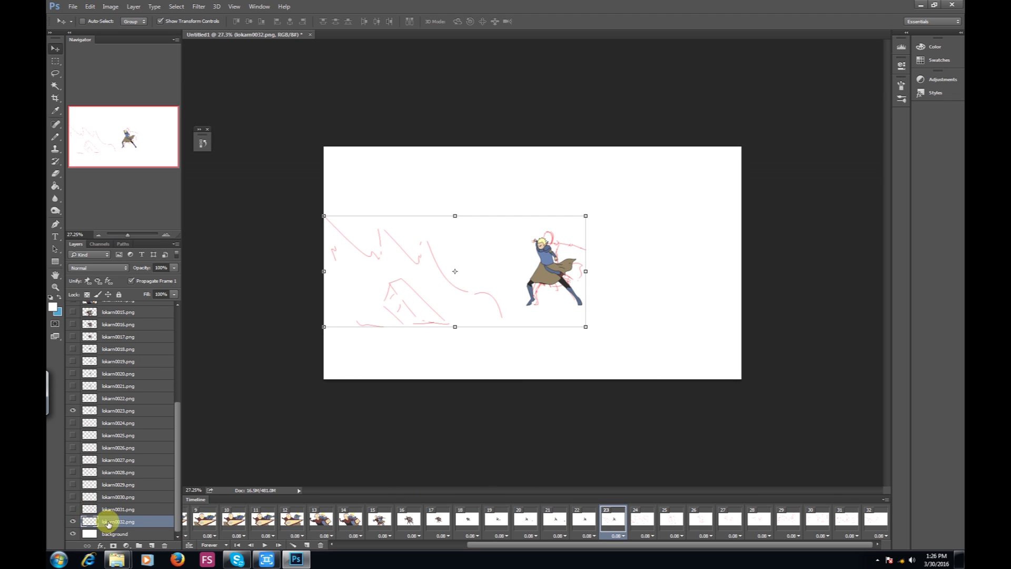
{"action": "left_click", "coordinate": [583, 522]}
{"action": "left_click", "coordinate": [113, 509]}
{"action": "left_click", "coordinate": [72, 509]}
{"action": "left_click", "coordinate": [548, 521]}
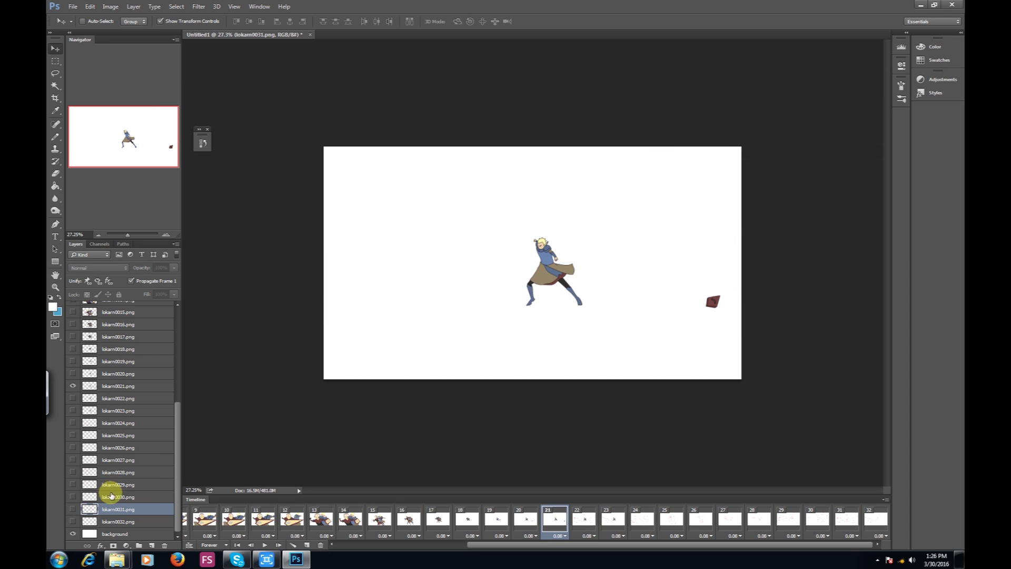
{"action": "left_click", "coordinate": [108, 497]}
{"action": "left_click", "coordinate": [73, 497]}
- Show the sketch layers lokarn0029.png on frame 20, lokarn0028.png on frame 19 and lokarn0027.png on frame 18
{"action": "left_click", "coordinate": [525, 518]}
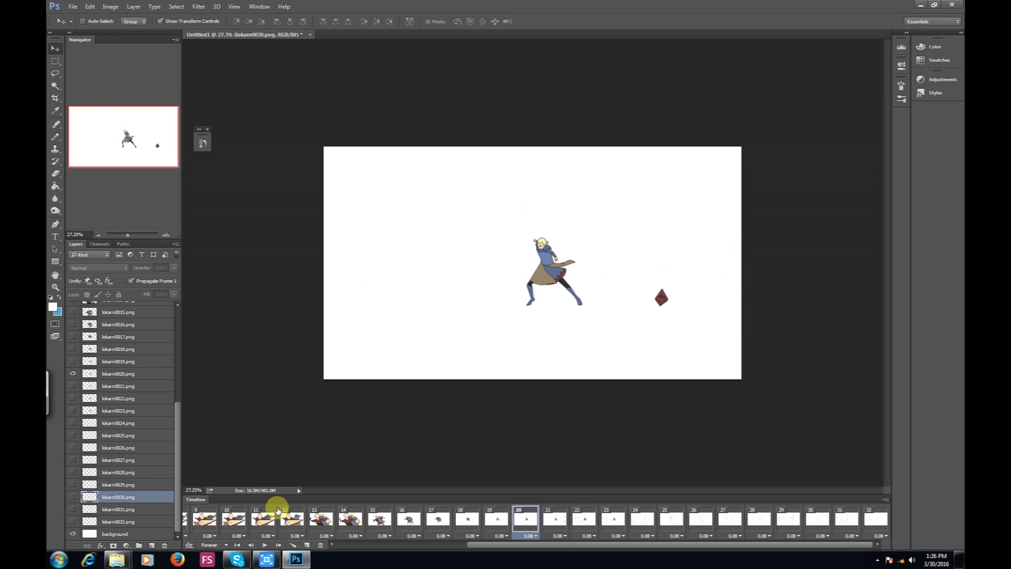
{"action": "left_click", "coordinate": [112, 484]}
{"action": "left_click", "coordinate": [496, 520]}
{"action": "left_click", "coordinate": [72, 472]}
{"action": "left_click", "coordinate": [468, 520]}
{"action": "left_click", "coordinate": [105, 460]}
{"action": "left_click", "coordinate": [405, 522]}
{"action": "left_click", "coordinate": [503, 518]}
- Delete frames 24 to 32 from the animation and play the remaining frames
{"action": "left_click", "coordinate": [876, 519]}
{"action": "left_click", "coordinate": [644, 522], "text": "shift"}
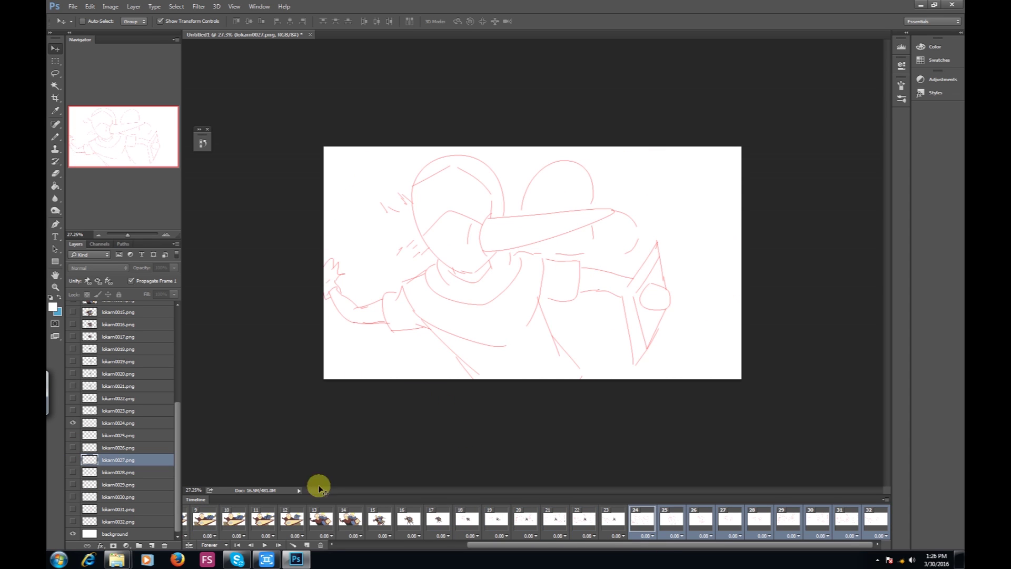
{"action": "left_click", "coordinate": [319, 546]}
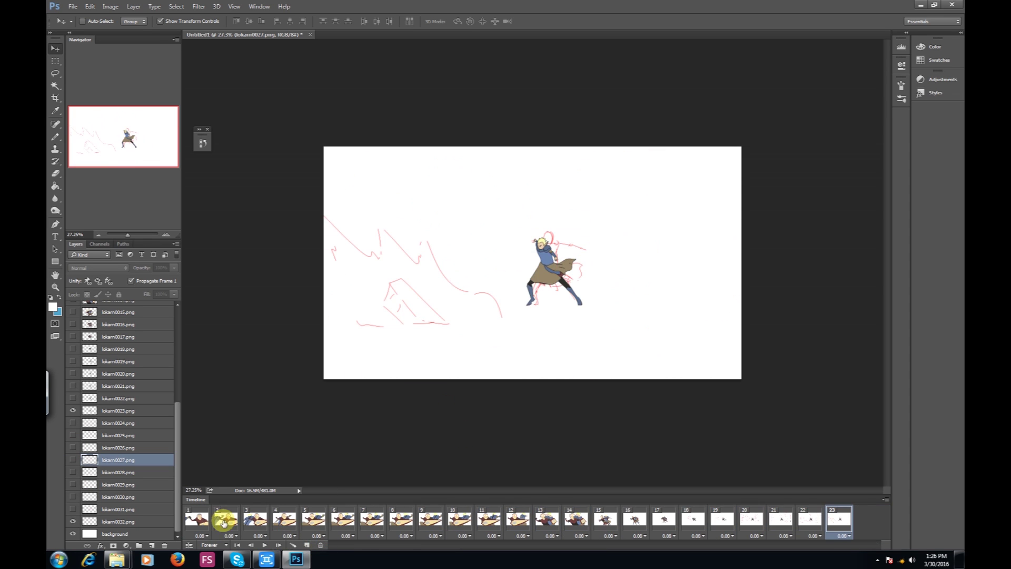
{"action": "left_click", "coordinate": [263, 544]}
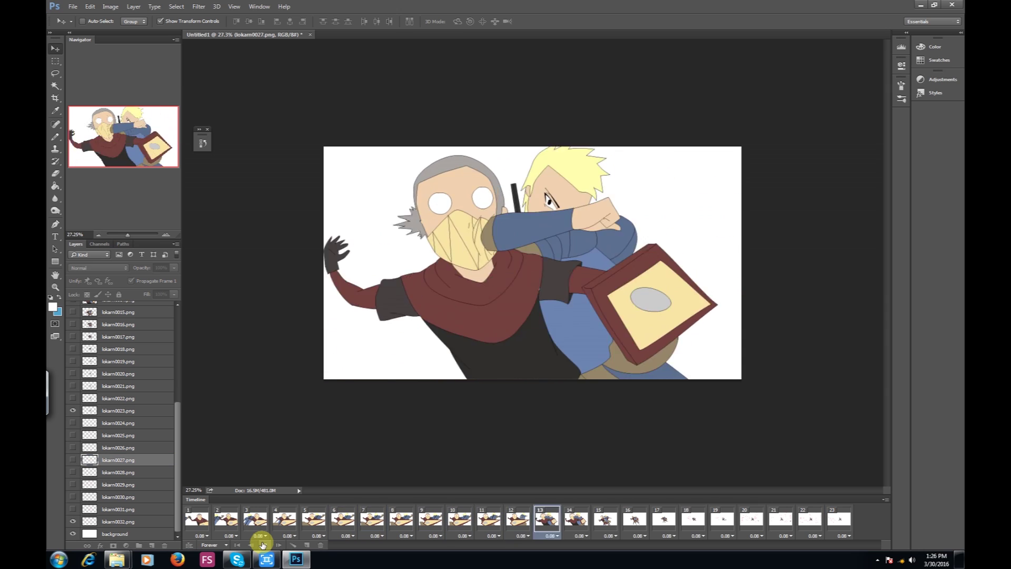
{"action": "left_click", "coordinate": [264, 544]}
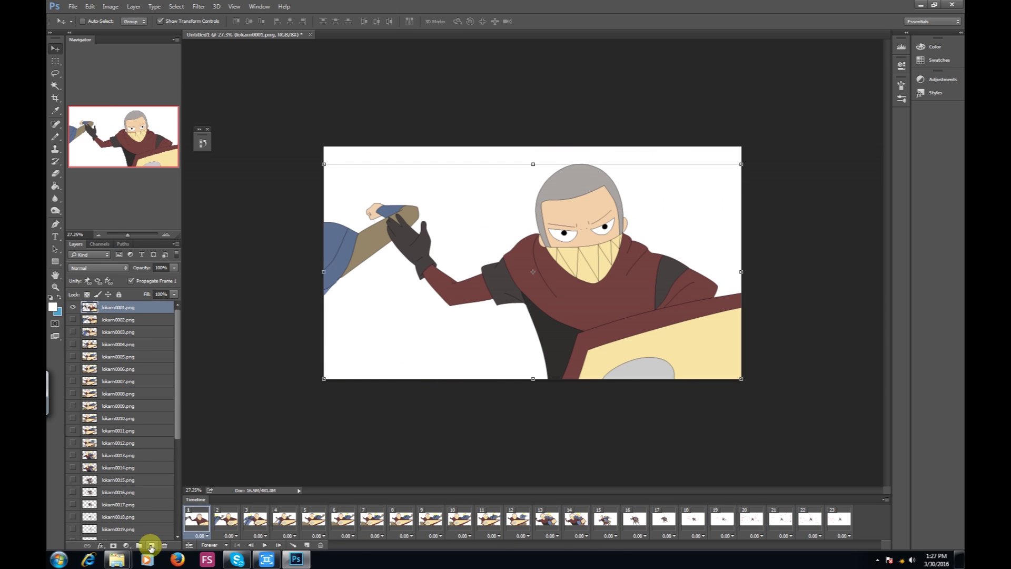
- Add six new empty layers above lokarn0001.png
{"action": "left_click", "coordinate": [151, 545]}
{"action": "left_click", "coordinate": [151, 546]}
{"action": "left_click", "coordinate": [151, 545]}
{"action": "left_click", "coordinate": [151, 545]}
{"action": "left_click", "coordinate": [151, 546]}
{"action": "left_click", "coordinate": [152, 546]}
- With frame 1 selected, rename the lowest of the new empty layers to shockwave
{"action": "left_click", "coordinate": [229, 516]}
{"action": "left_click", "coordinate": [198, 516]}
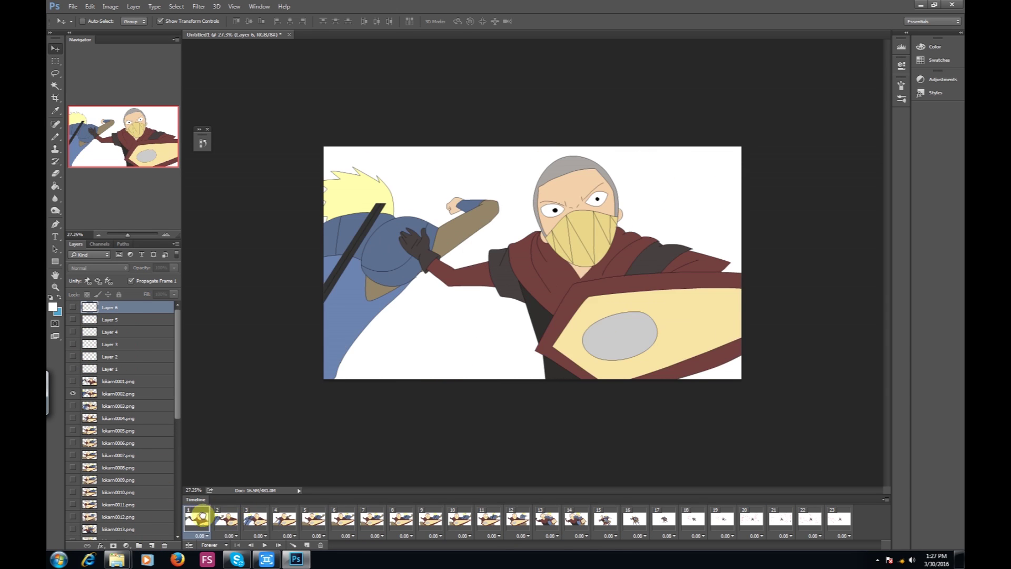
{"action": "double_click", "coordinate": [109, 369]}
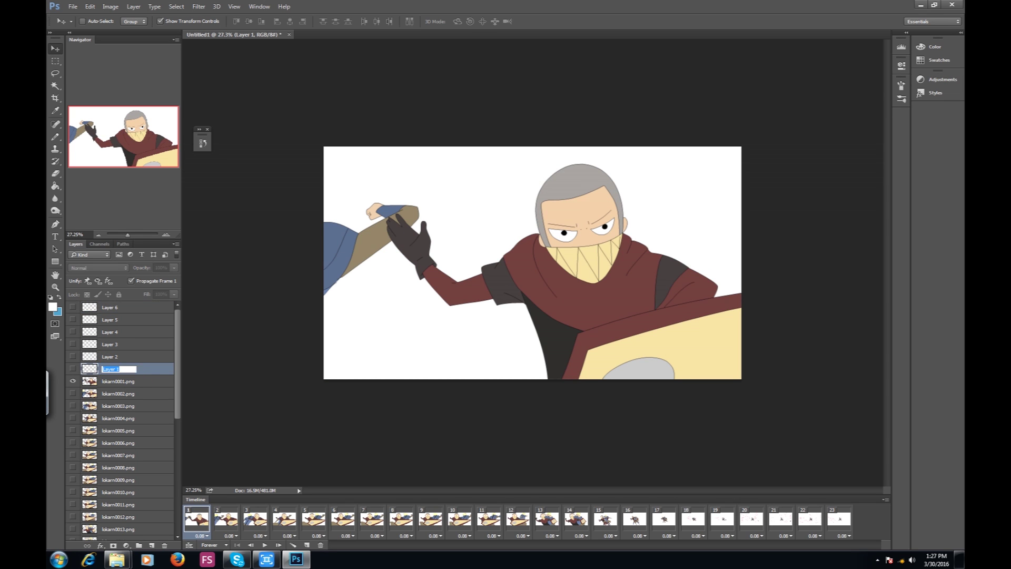
{"action": "type", "text": "shock"}
{"action": "type", "text": "wave"}
{"action": "key", "text": "Return"}
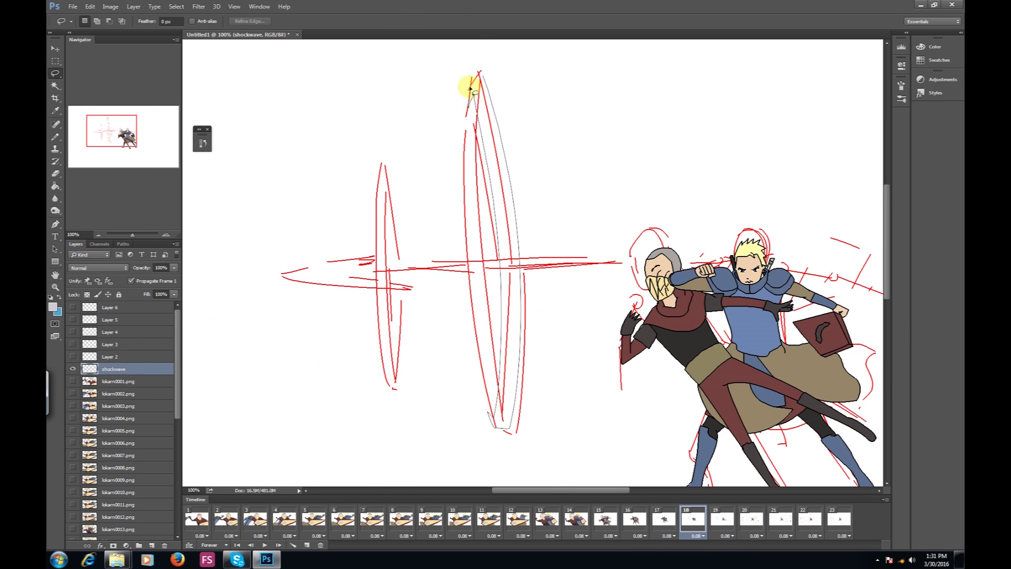
- On frame 18's shockwave layer, fill the large sketched ring in light and dark grey and lasso the horizontal spike through it
{"action": "left_click_drag", "start_coordinate": [469, 83], "coordinate": [514, 292]}
{"action": "left_click", "coordinate": [52, 307]}
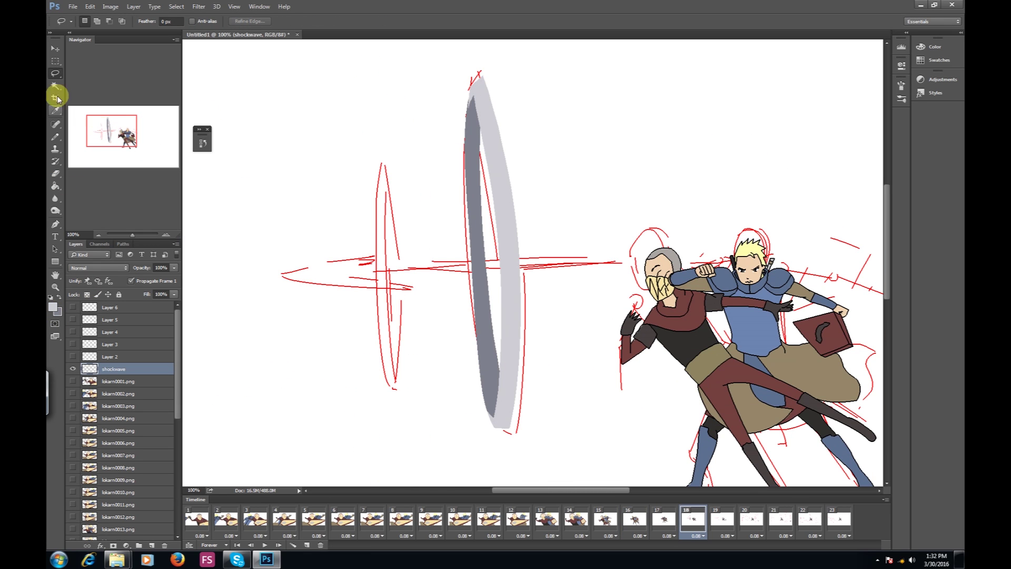
{"action": "left_click_drag", "start_coordinate": [630, 267], "coordinate": [634, 267]}
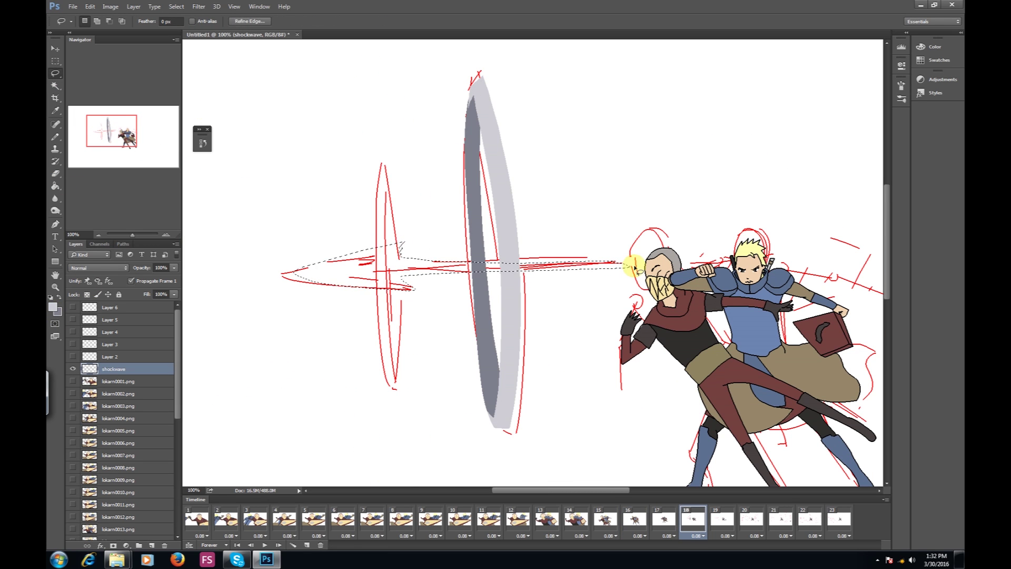